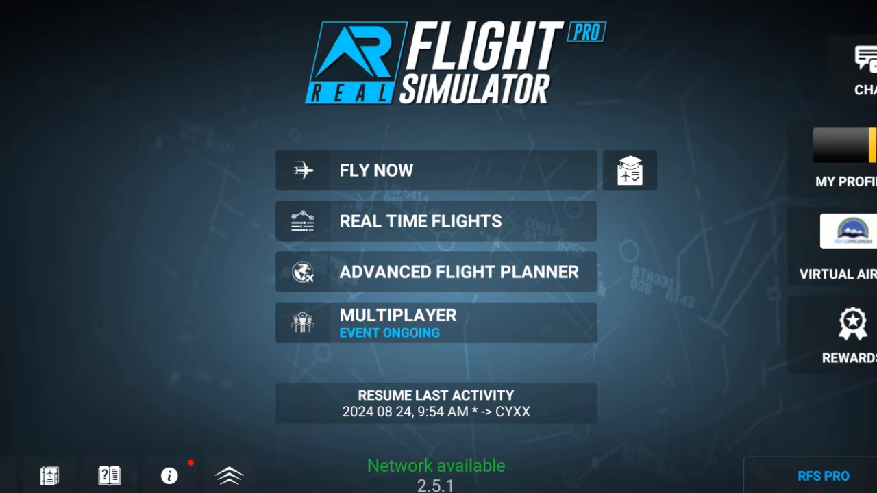
- View the RFS PRO plan comparison, close it, and start a new flight to reach the aircraft picker
{"action": "left_click", "coordinate": [824, 476]}
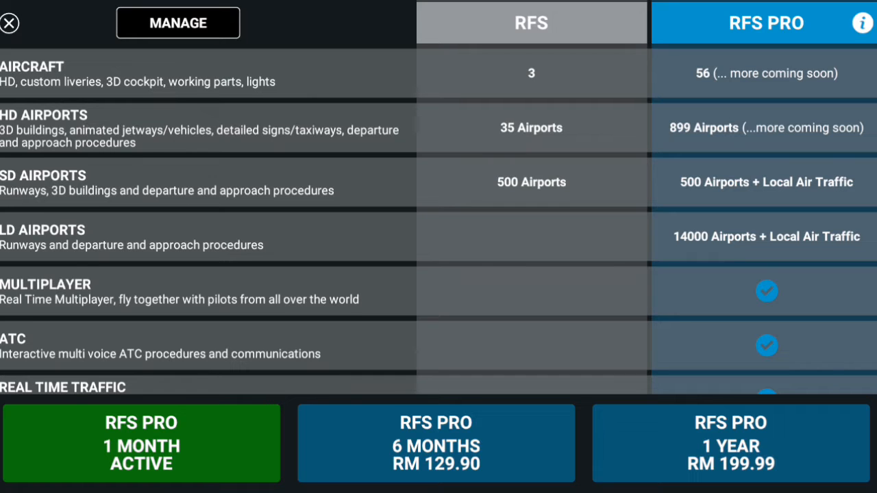
{"action": "scroll", "coordinate": [438, 222], "scroll_direction": "down", "scroll_amount": 1}
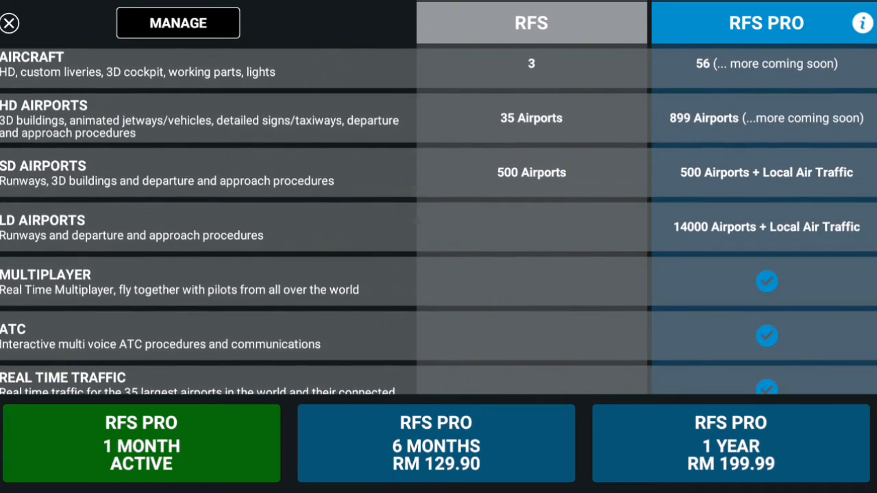
{"action": "left_click", "coordinate": [10, 24]}
{"action": "left_click", "coordinate": [436, 171]}
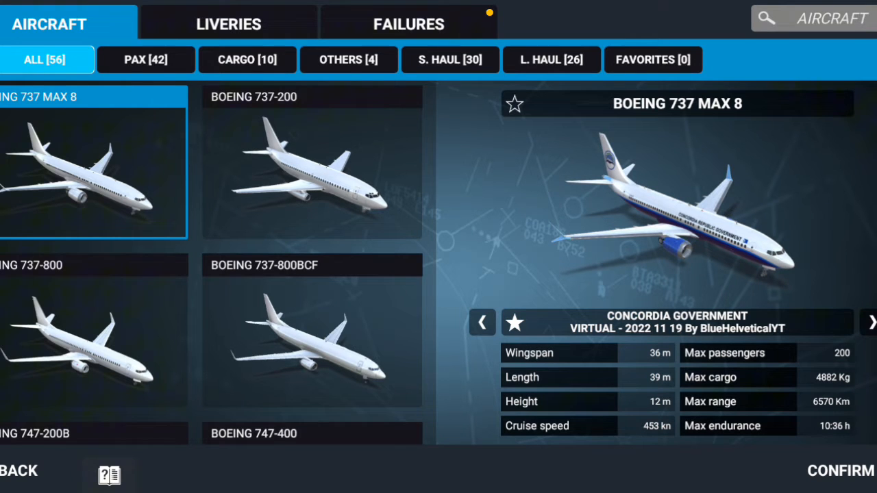
{"action": "scroll", "coordinate": [211, 267], "scroll_direction": "down", "scroll_amount": 5}
{"action": "scroll", "coordinate": [211, 268], "scroll_direction": "up", "scroll_amount": 7}
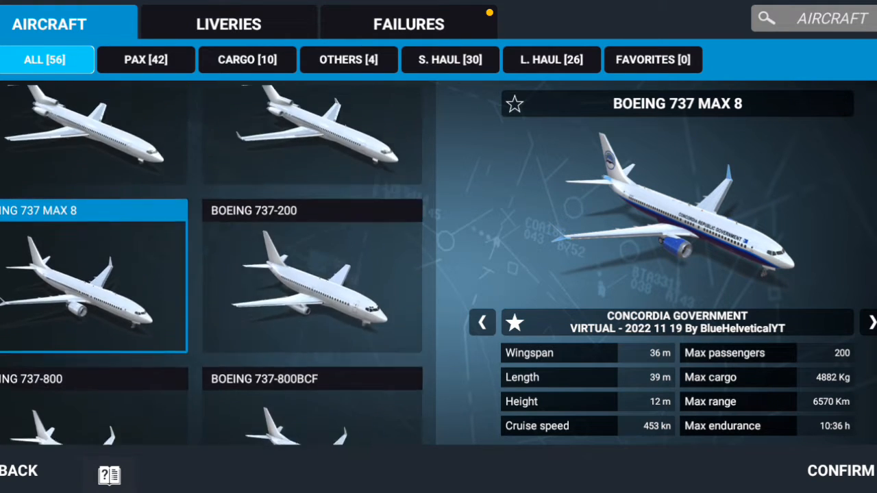
{"action": "scroll", "coordinate": [211, 268], "scroll_direction": "up", "scroll_amount": 5}
{"action": "scroll", "coordinate": [212, 267], "scroll_direction": "up", "scroll_amount": 2}
{"action": "scroll", "coordinate": [212, 267], "scroll_direction": "up", "scroll_amount": 5}
{"action": "scroll", "coordinate": [212, 267], "scroll_direction": "up", "scroll_amount": 5}
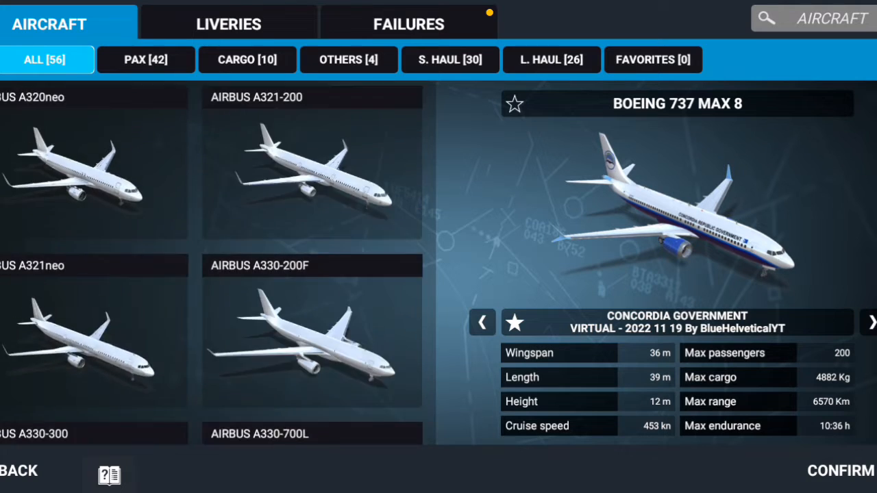
{"action": "scroll", "coordinate": [212, 267], "scroll_direction": "up", "scroll_amount": 5}
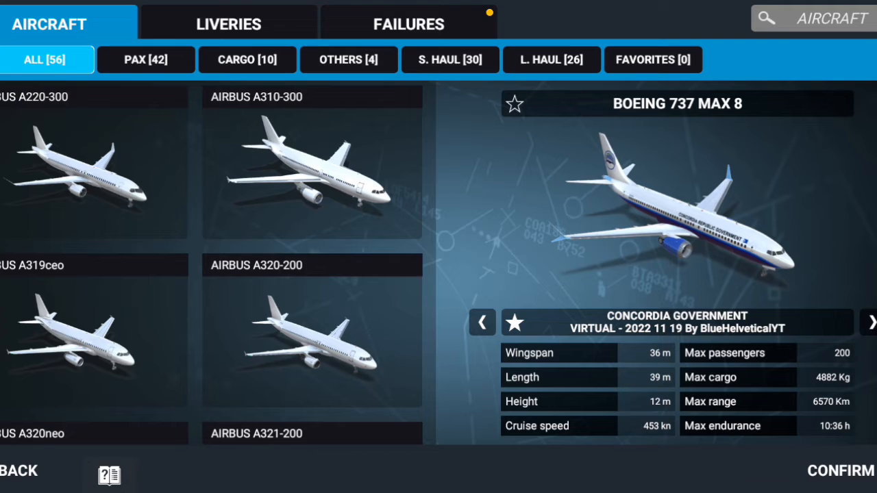
{"action": "scroll", "coordinate": [312, 274], "scroll_direction": "down", "scroll_amount": 2}
{"action": "scroll", "coordinate": [313, 274], "scroll_direction": "down", "scroll_amount": 5}
{"action": "scroll", "coordinate": [313, 274], "scroll_direction": "down", "scroll_amount": 2}
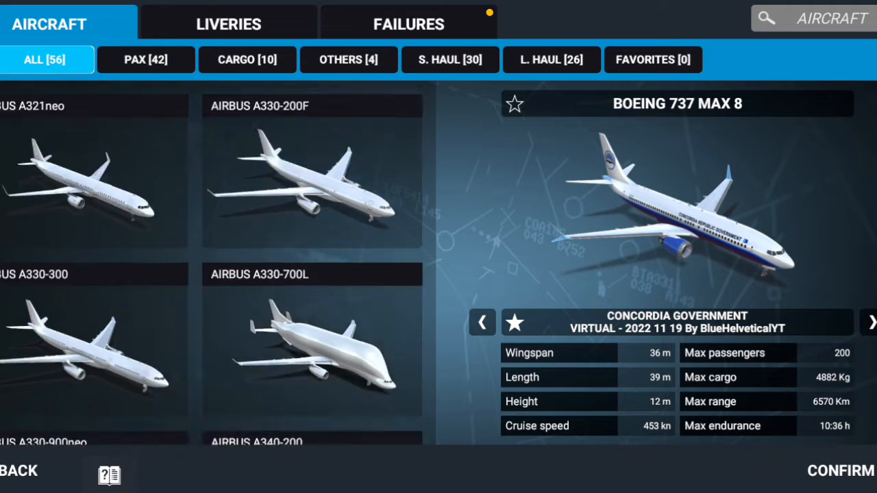
{"action": "scroll", "coordinate": [313, 274], "scroll_direction": "down", "scroll_amount": 5}
{"action": "scroll", "coordinate": [312, 274], "scroll_direction": "down", "scroll_amount": 2}
{"action": "scroll", "coordinate": [313, 274], "scroll_direction": "down", "scroll_amount": 2}
{"action": "scroll", "coordinate": [313, 274], "scroll_direction": "down", "scroll_amount": 2}
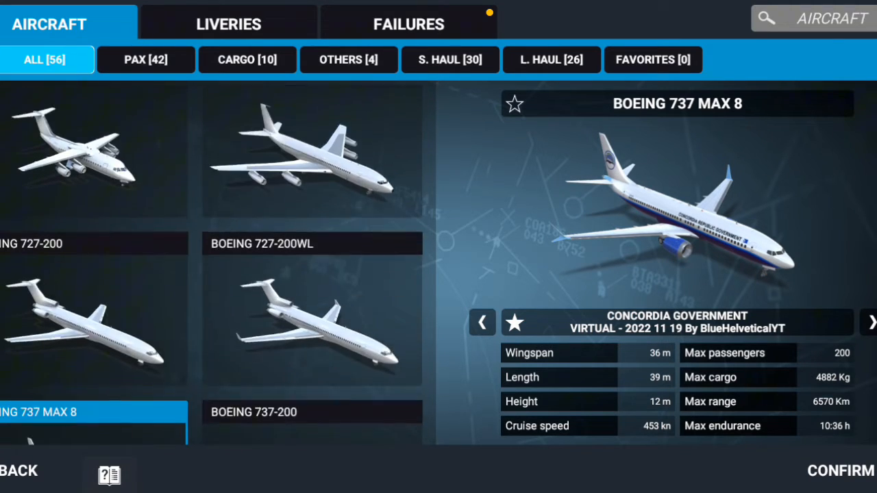
{"action": "scroll", "coordinate": [312, 275], "scroll_direction": "down", "scroll_amount": 2}
{"action": "scroll", "coordinate": [313, 274], "scroll_direction": "down", "scroll_amount": 1}
{"action": "scroll", "coordinate": [313, 274], "scroll_direction": "down", "scroll_amount": 5}
{"action": "scroll", "coordinate": [313, 274], "scroll_direction": "down", "scroll_amount": 2}
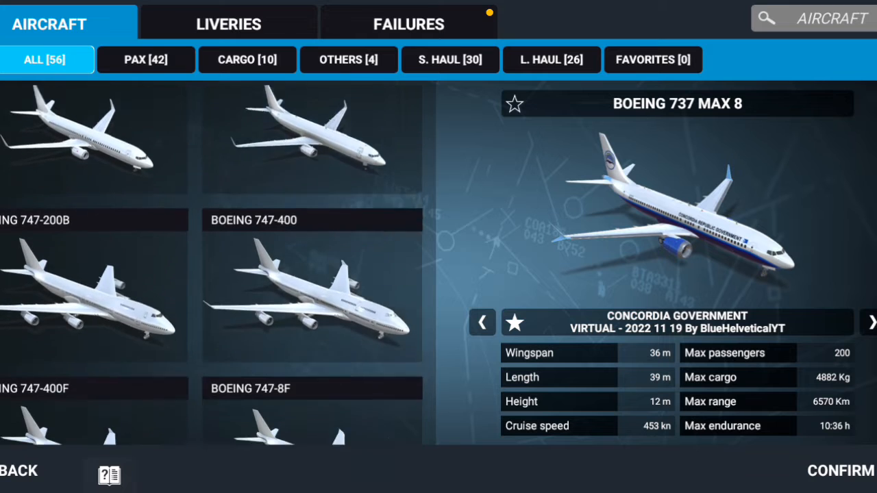
{"action": "scroll", "coordinate": [312, 275], "scroll_direction": "up", "scroll_amount": 3}
{"action": "scroll", "coordinate": [313, 274], "scroll_direction": "down", "scroll_amount": 10}
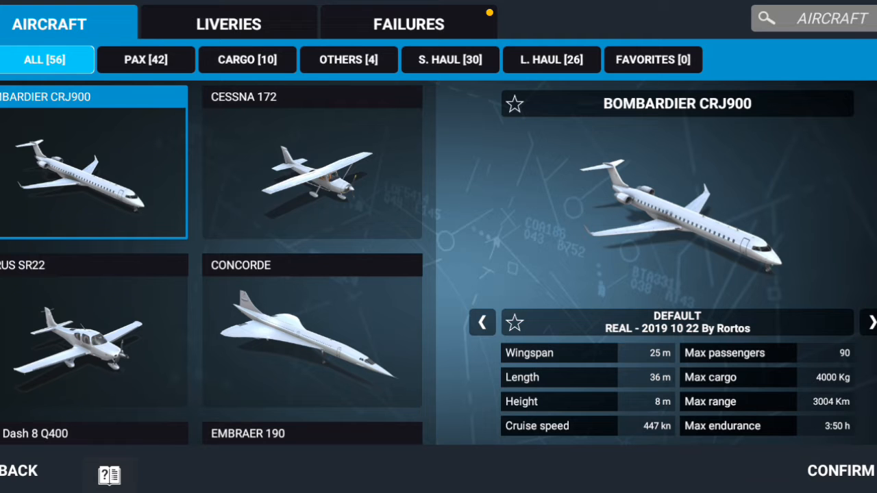
- From the CRJ900 Liveries tab, choose Create Livery and follow the realflightsimulator.org/liveries link
{"action": "left_click", "coordinate": [229, 24]}
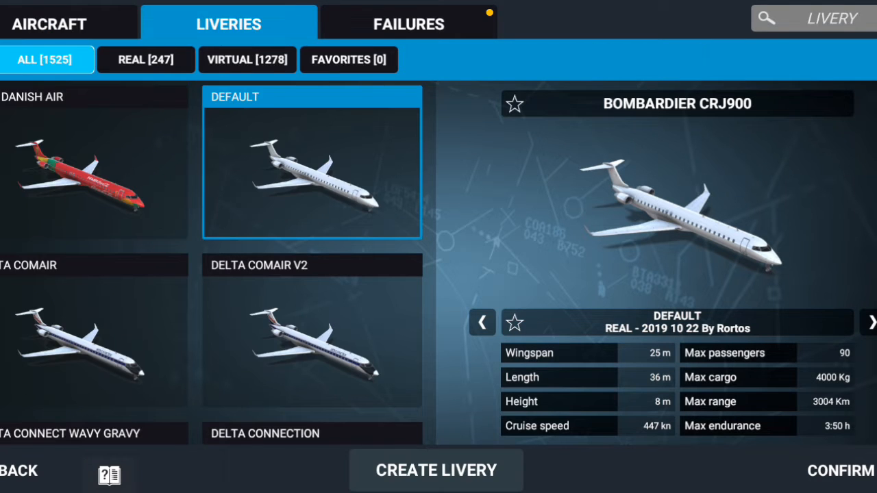
{"action": "left_click", "coordinate": [436, 470]}
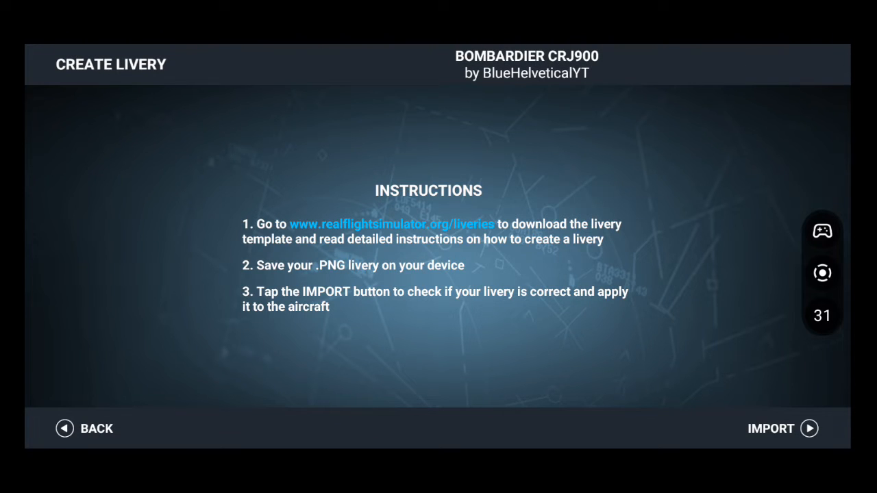
{"action": "left_click", "coordinate": [392, 224]}
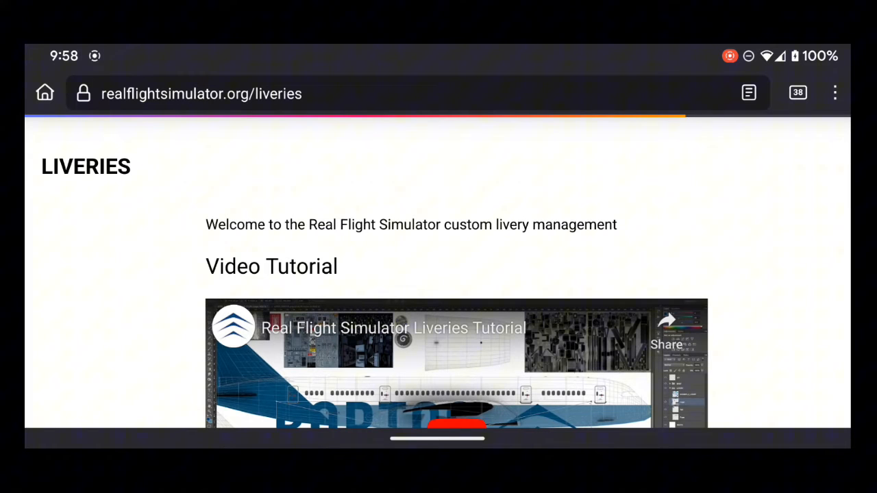
{"action": "scroll", "coordinate": [439, 275], "scroll_direction": "down", "scroll_amount": 5}
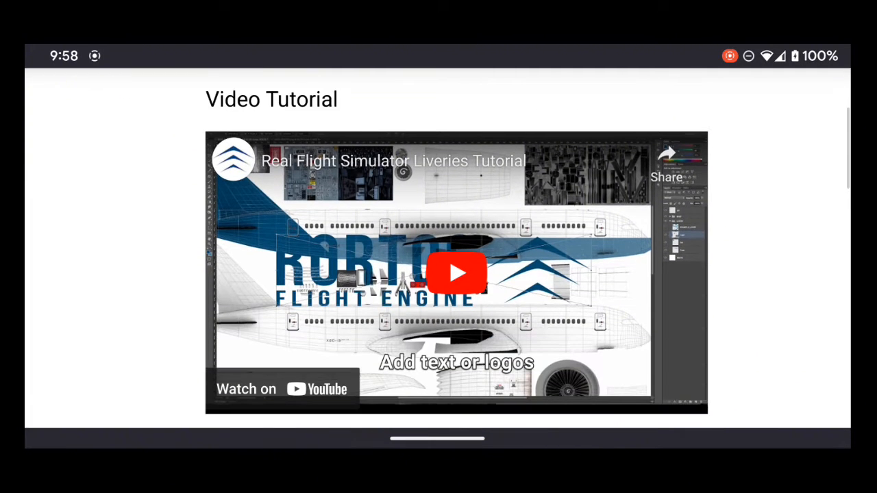
{"action": "scroll", "coordinate": [439, 274], "scroll_direction": "down", "scroll_amount": 3}
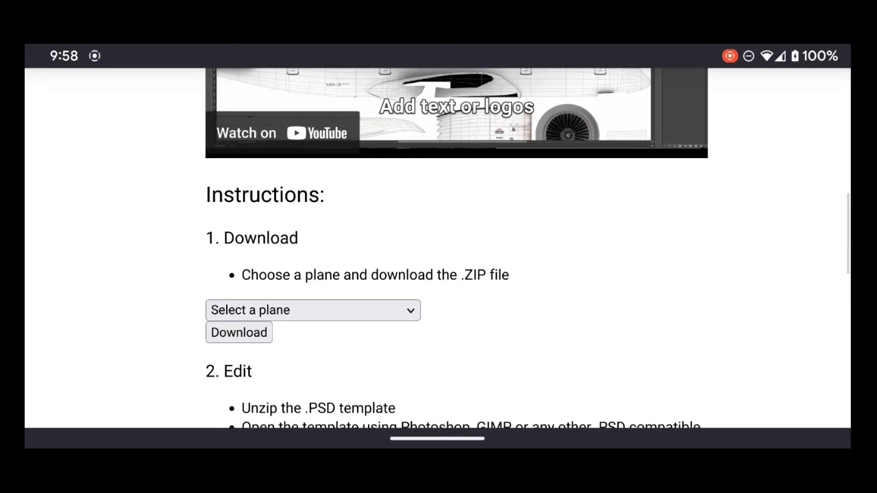
{"action": "scroll", "coordinate": [438, 274], "scroll_direction": "down", "scroll_amount": 2}
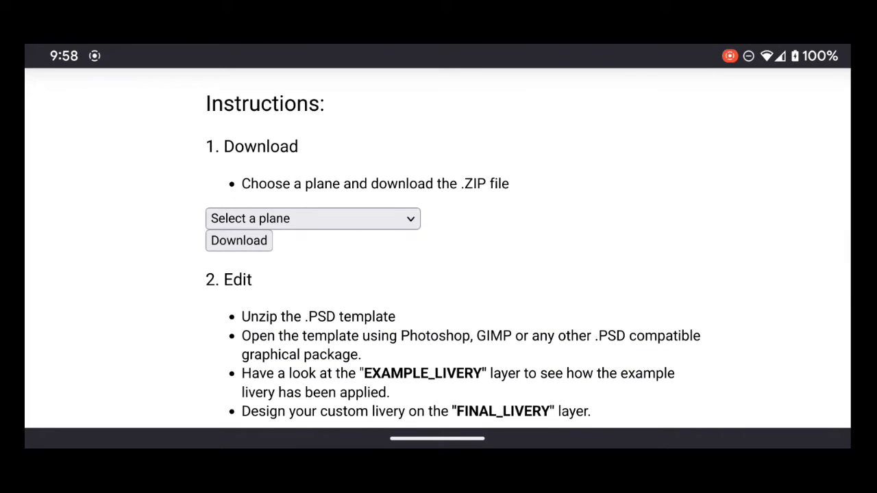
- Choose BOMBARDIER CRJ900 as the plane in the livery template dropdown
{"action": "left_click", "coordinate": [313, 218]}
{"action": "scroll", "coordinate": [437, 247], "scroll_direction": "down", "scroll_amount": 3}
{"action": "scroll", "coordinate": [437, 246], "scroll_direction": "down", "scroll_amount": 3}
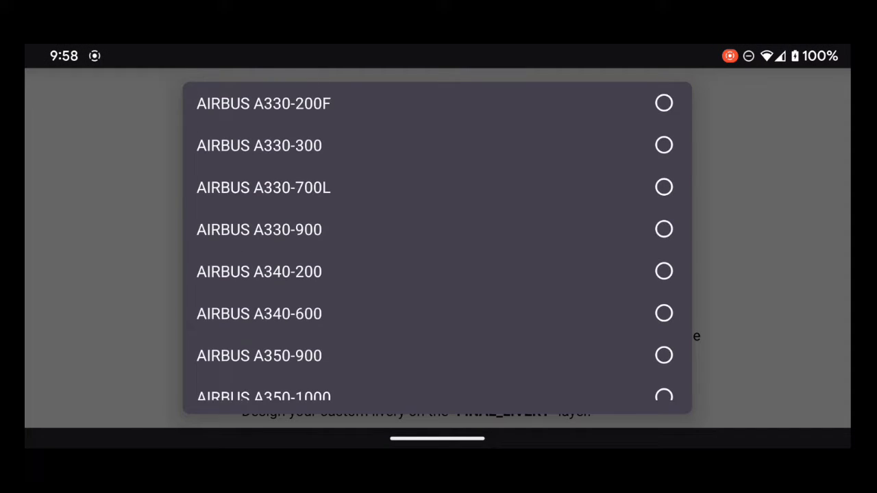
{"action": "scroll", "coordinate": [438, 247], "scroll_direction": "down", "scroll_amount": 5}
{"action": "scroll", "coordinate": [437, 247], "scroll_direction": "down", "scroll_amount": 5}
{"action": "scroll", "coordinate": [437, 246], "scroll_direction": "down", "scroll_amount": 5}
{"action": "scroll", "coordinate": [437, 246], "scroll_direction": "down", "scroll_amount": 3}
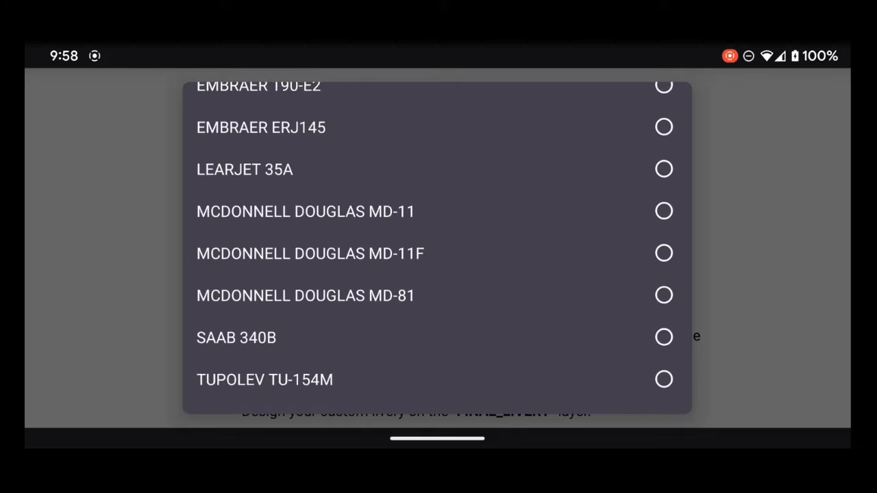
{"action": "scroll", "coordinate": [437, 247], "scroll_direction": "up", "scroll_amount": 5}
{"action": "scroll", "coordinate": [437, 246], "scroll_direction": "up", "scroll_amount": 1}
{"action": "scroll", "coordinate": [437, 277], "scroll_direction": "up", "scroll_amount": 1}
{"action": "scroll", "coordinate": [437, 277], "scroll_direction": "up", "scroll_amount": 1}
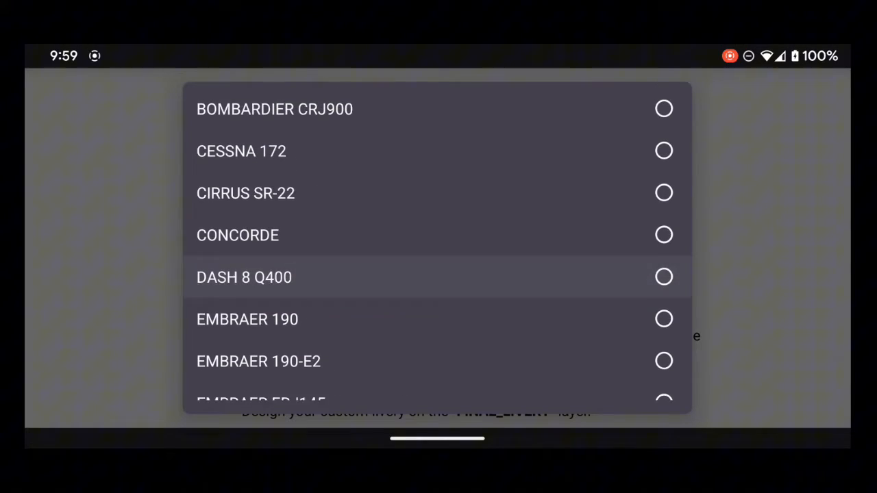
{"action": "scroll", "coordinate": [437, 247], "scroll_direction": "up", "scroll_amount": 2}
{"action": "scroll", "coordinate": [437, 246], "scroll_direction": "up", "scroll_amount": 2}
{"action": "left_click", "coordinate": [274, 274]}
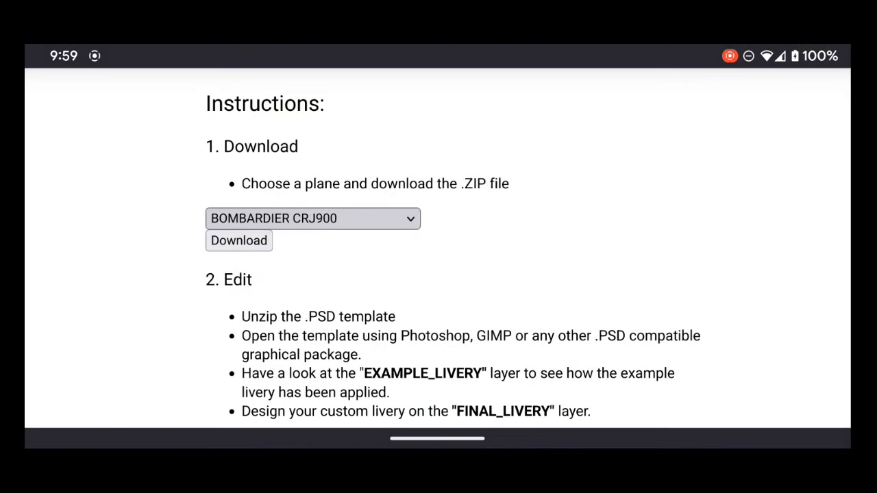
{"action": "scroll", "coordinate": [437, 274], "scroll_direction": "up", "scroll_amount": 1}
{"action": "type", "text": "photopea.com"}
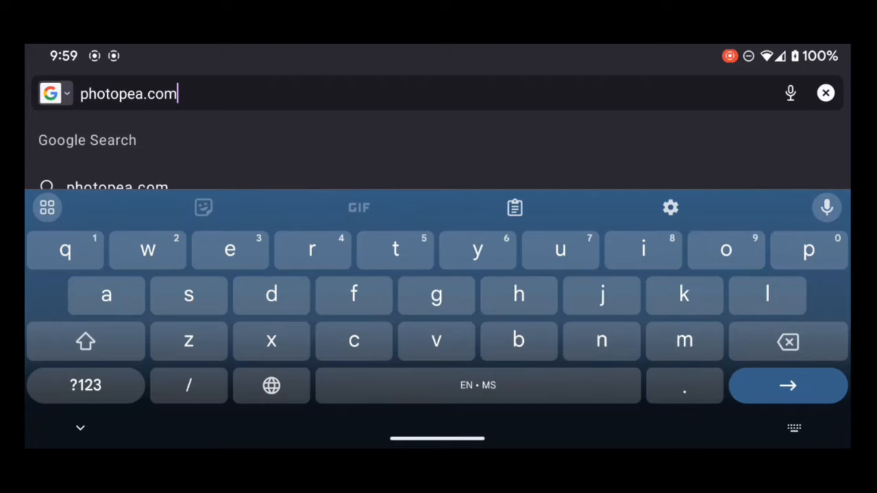
- Load photopea.com in the browser
{"action": "key", "text": "Return"}
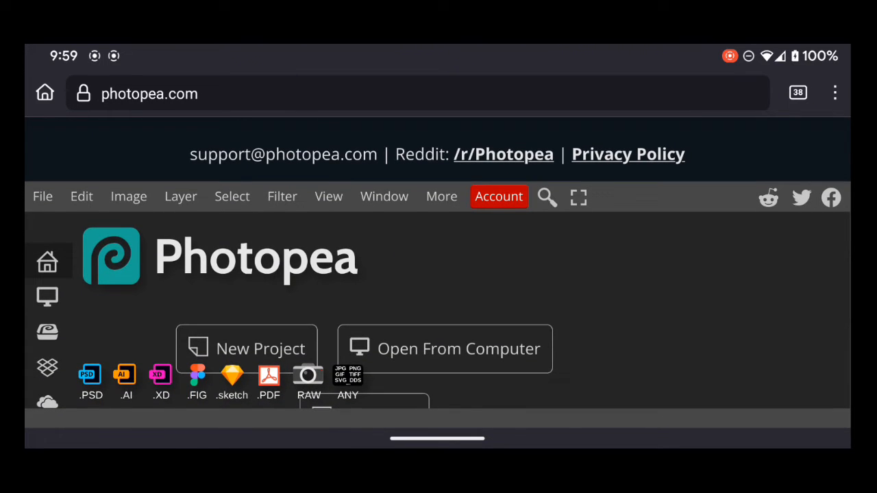
- Use File > Open and switch the picker to the Downloads folder to reach the CRJ900 template
{"action": "left_click", "coordinate": [42, 196]}
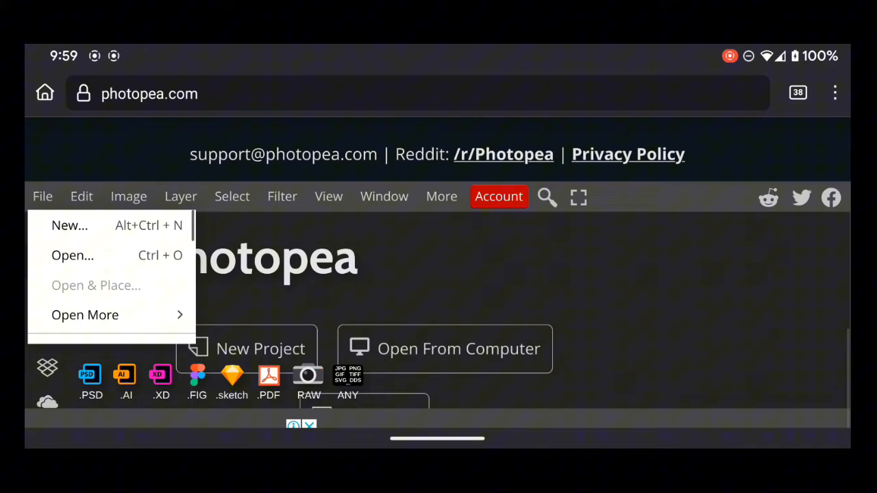
{"action": "left_click", "coordinate": [42, 196]}
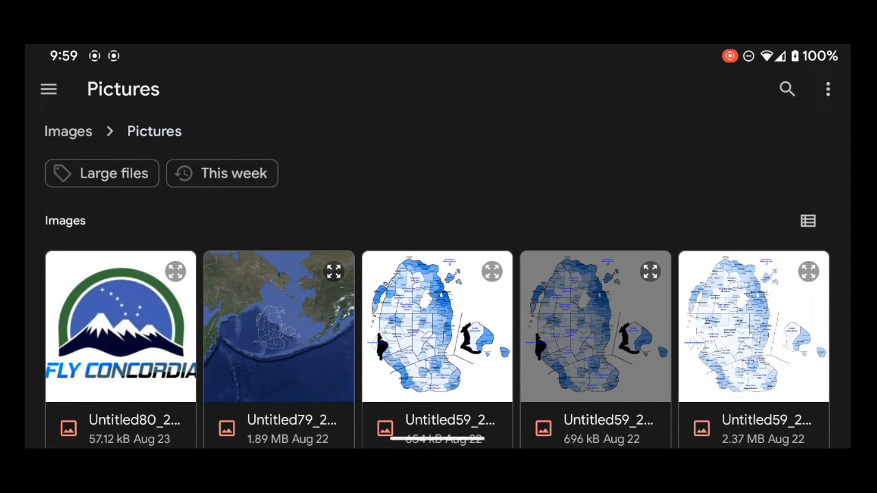
{"action": "key", "text": "Escape"}
{"action": "left_click", "coordinate": [48, 89]}
{"action": "left_click", "coordinate": [118, 274]}
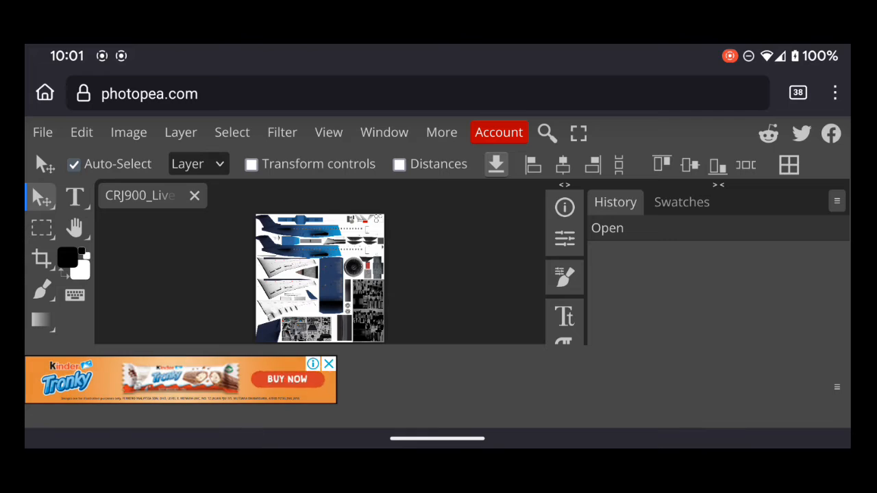
- Show the Layers panel listing the CRJ900 template's layers
{"action": "left_click", "coordinate": [198, 164]}
{"action": "left_click", "coordinate": [662, 261]}
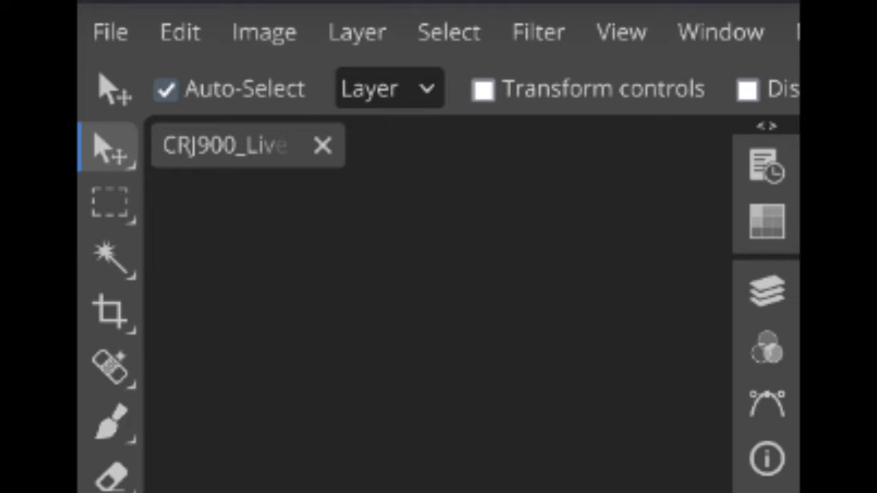
{"action": "left_click", "coordinate": [767, 291]}
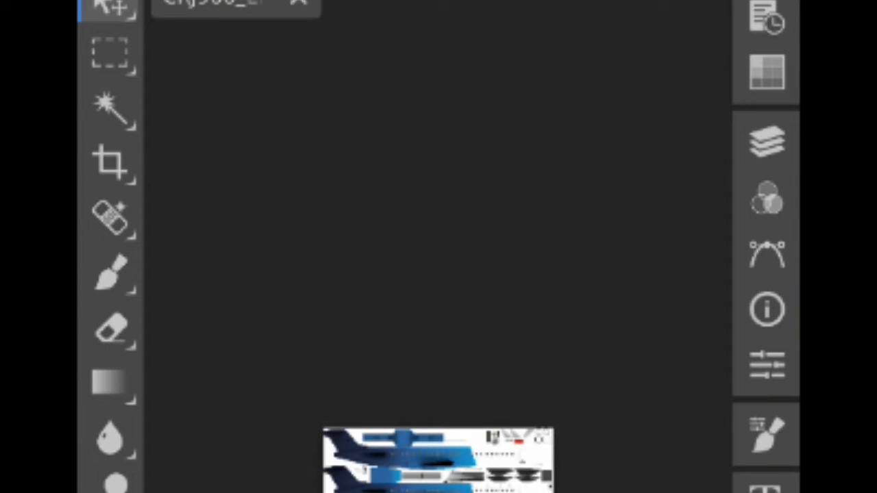
{"action": "key", "text": "F7"}
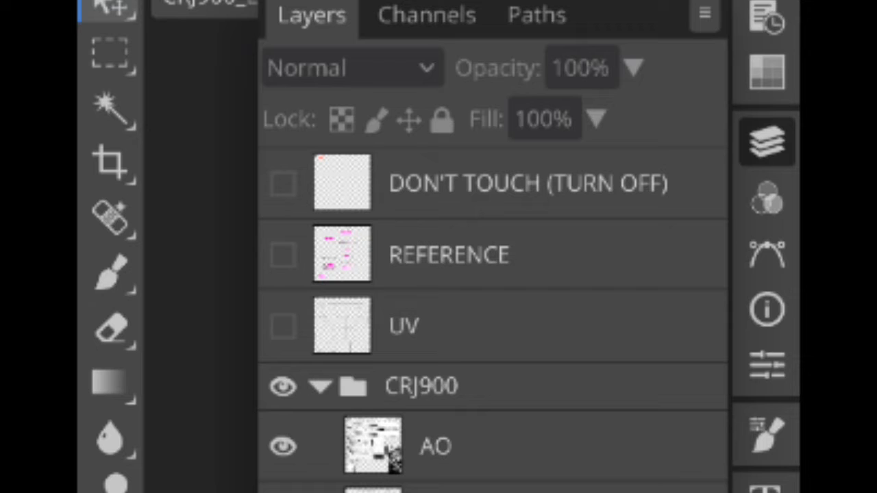
- Hide the Layers panel and export the full CRJ900 template as a PNG
{"action": "key", "text": "F7"}
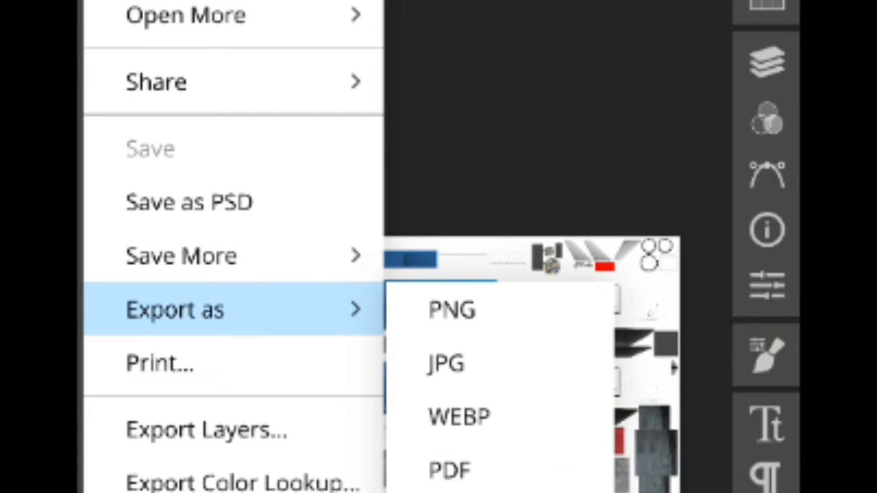
{"action": "left_click", "coordinate": [452, 310]}
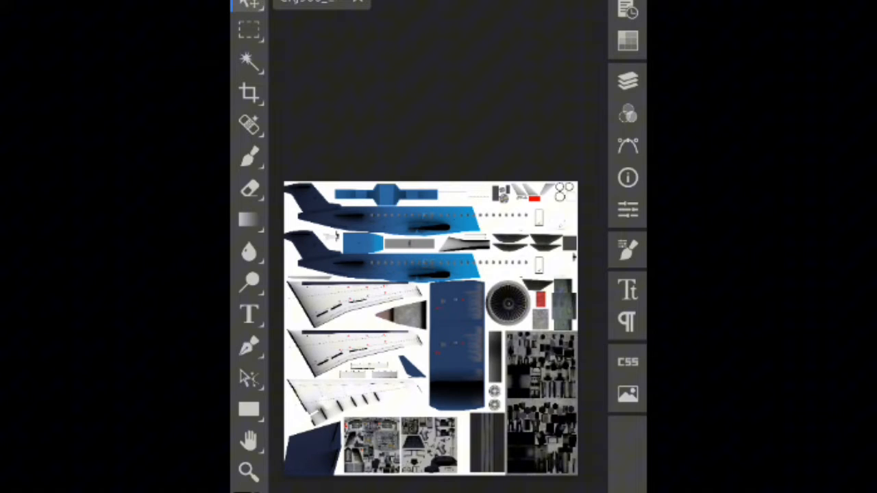
- Hide the CRJ900 group, EXAMPLE_LIVERY and WHITE layers, keeping only FINAL_LIVERY visible
{"action": "left_click", "coordinate": [628, 81]}
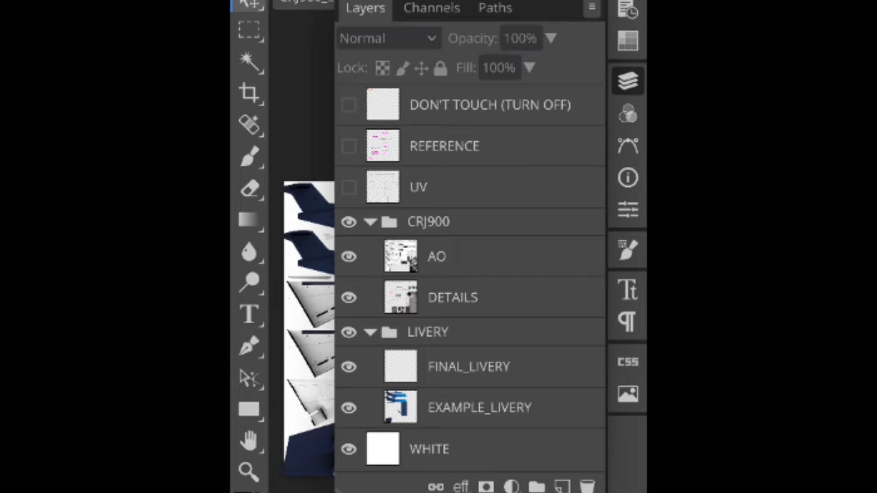
{"action": "left_click", "coordinate": [348, 221]}
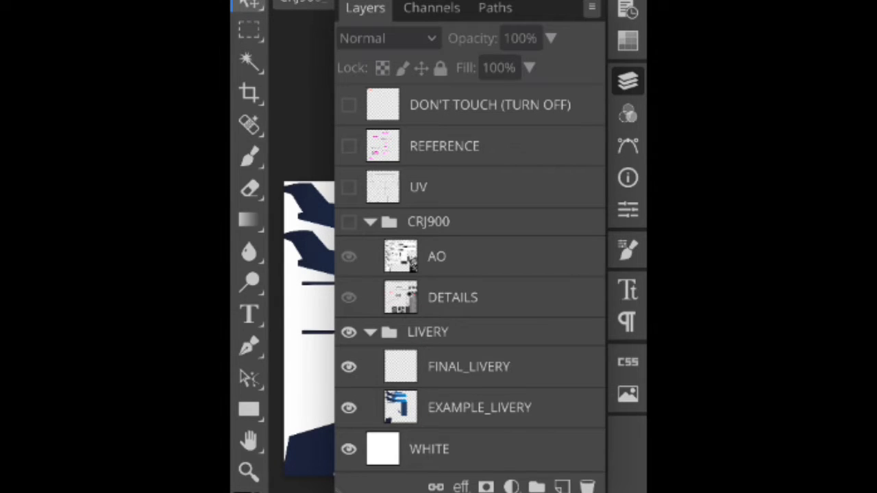
{"action": "left_click", "coordinate": [349, 367]}
{"action": "left_click", "coordinate": [348, 367]}
{"action": "left_click", "coordinate": [348, 408]}
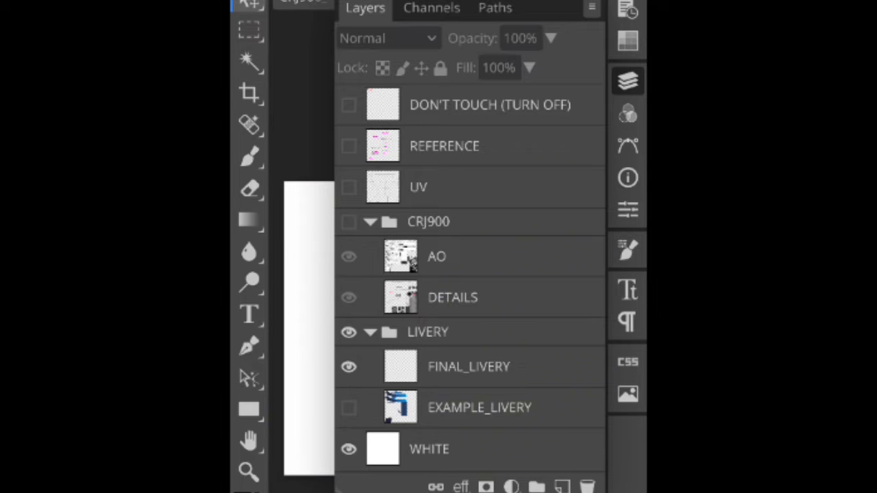
{"action": "left_click", "coordinate": [348, 448]}
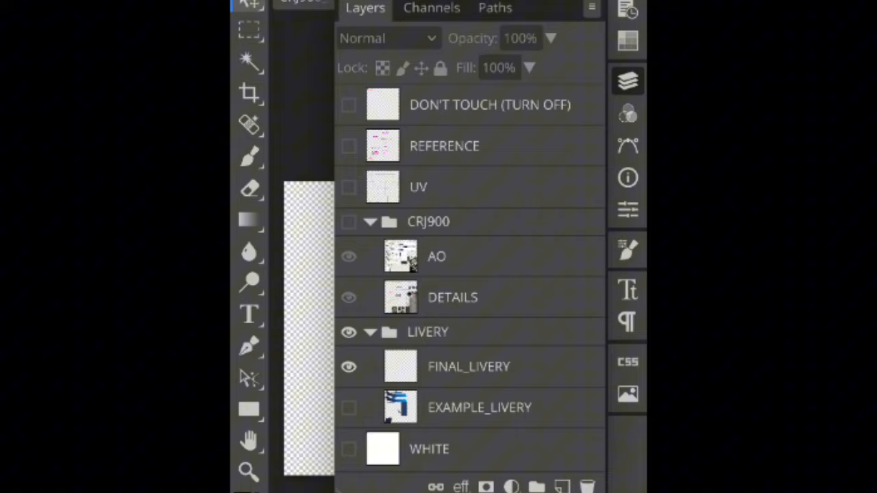
{"action": "left_click", "coordinate": [628, 80]}
- Export the transparent canvas as CRJ900_LiveryTemplate_v9.png and confirm the download
{"action": "left_click", "coordinate": [246, 1]}
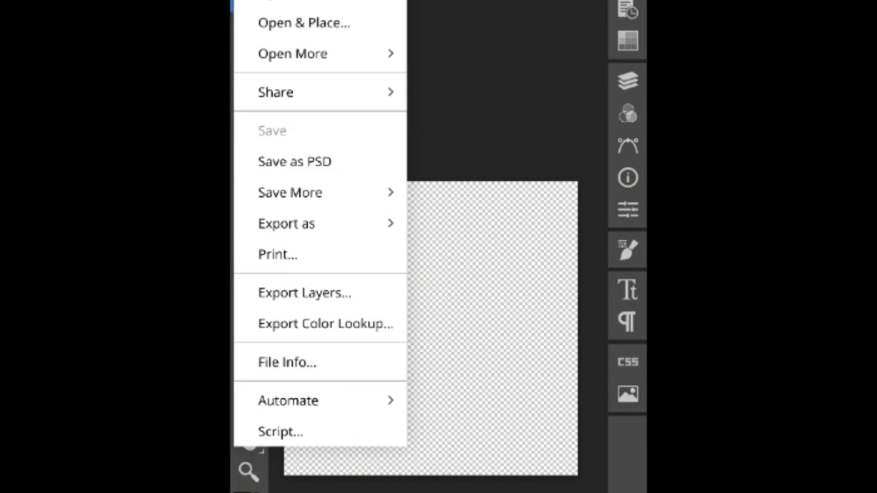
{"action": "left_click", "coordinate": [286, 223]}
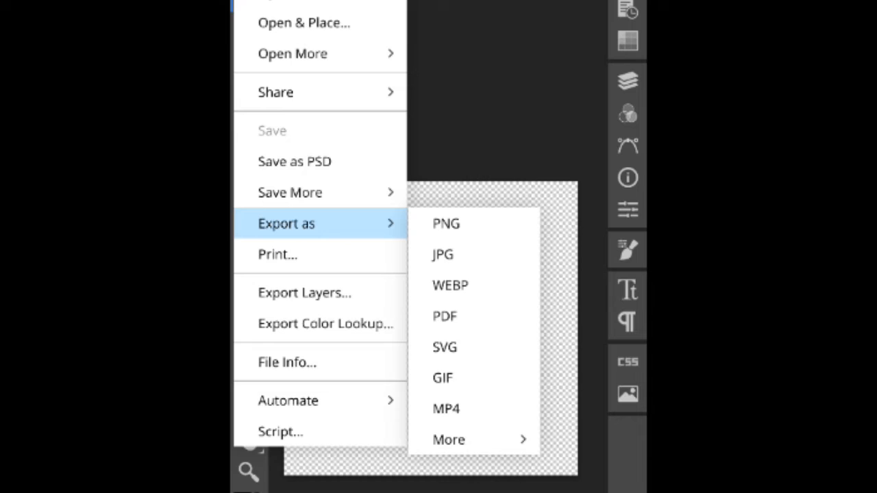
{"action": "left_click", "coordinate": [446, 224]}
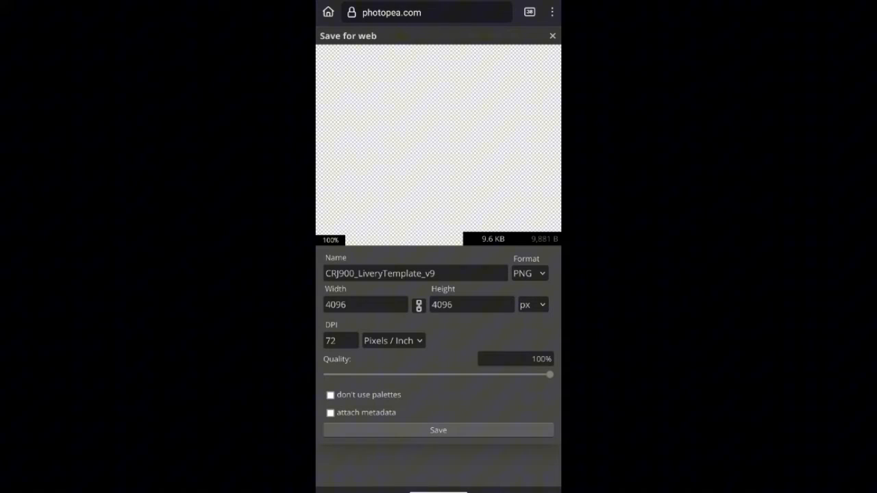
{"action": "left_click", "coordinate": [439, 431]}
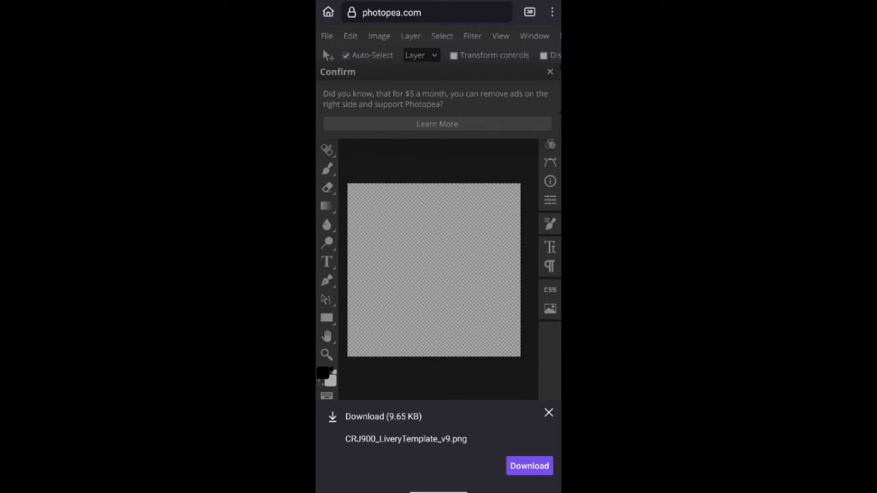
{"action": "left_click", "coordinate": [529, 466]}
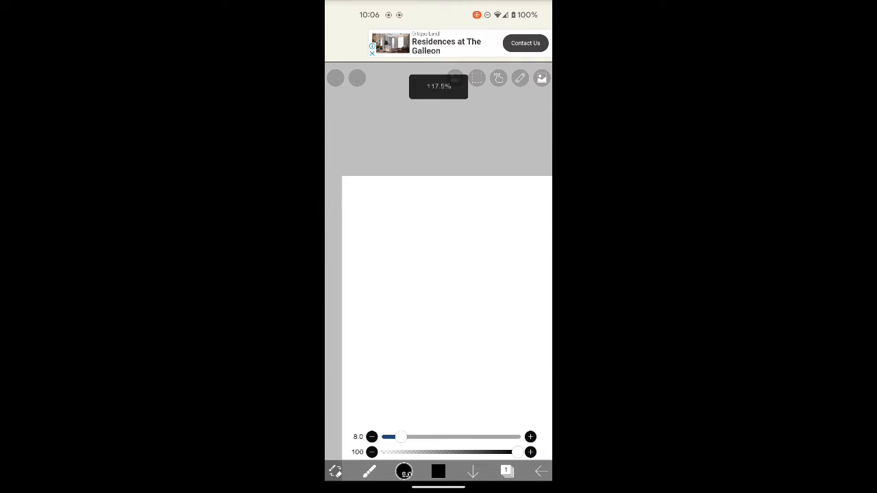
{"action": "scroll", "coordinate": [439, 275], "scroll_direction": "up", "scroll_amount": 2}
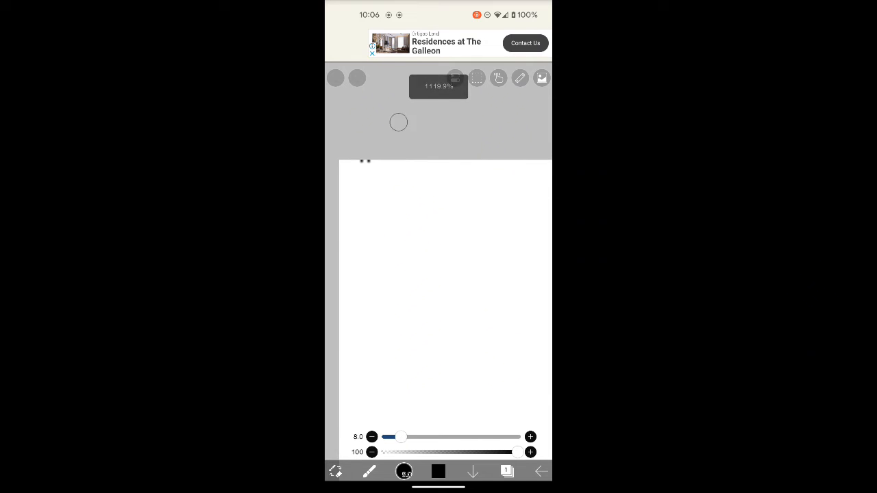
{"action": "scroll", "coordinate": [398, 122], "scroll_direction": "up", "scroll_amount": 3}
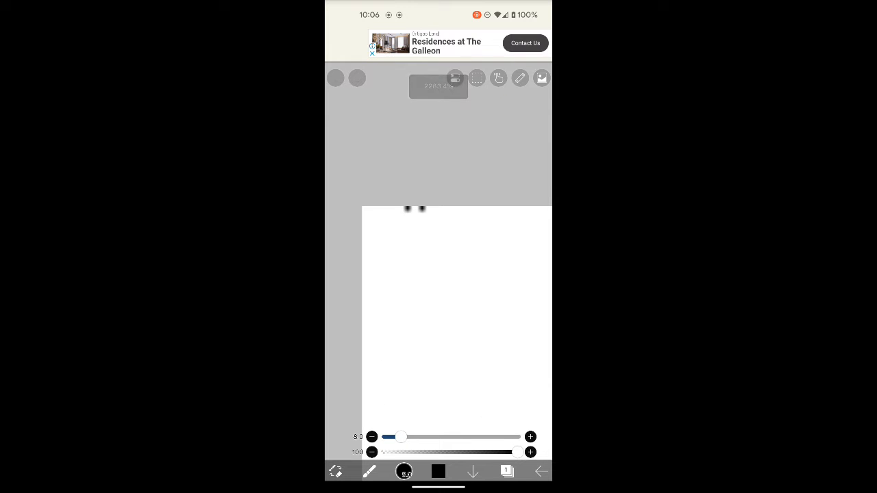
{"action": "scroll", "coordinate": [452, 308], "scroll_direction": "up", "scroll_amount": 2}
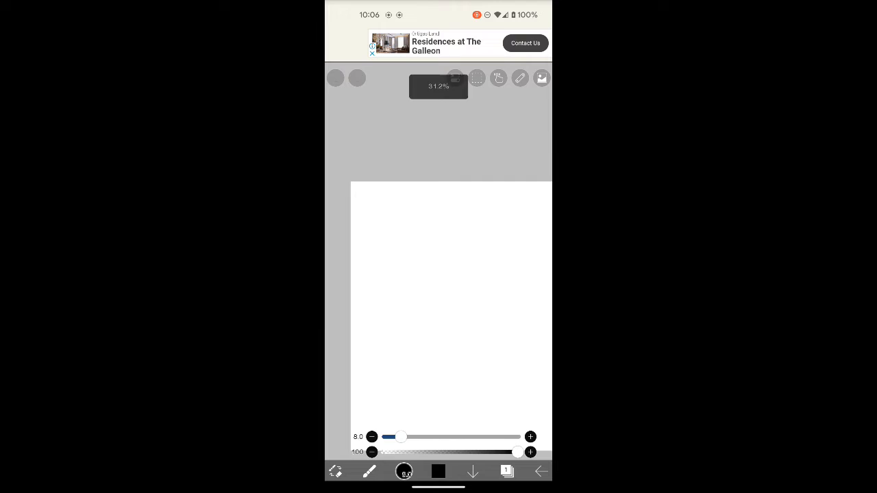
{"action": "scroll", "coordinate": [438, 274], "scroll_direction": "down", "scroll_amount": 2}
{"action": "scroll", "coordinate": [439, 274], "scroll_direction": "up", "scroll_amount": 2}
{"action": "left_click", "coordinate": [369, 472]}
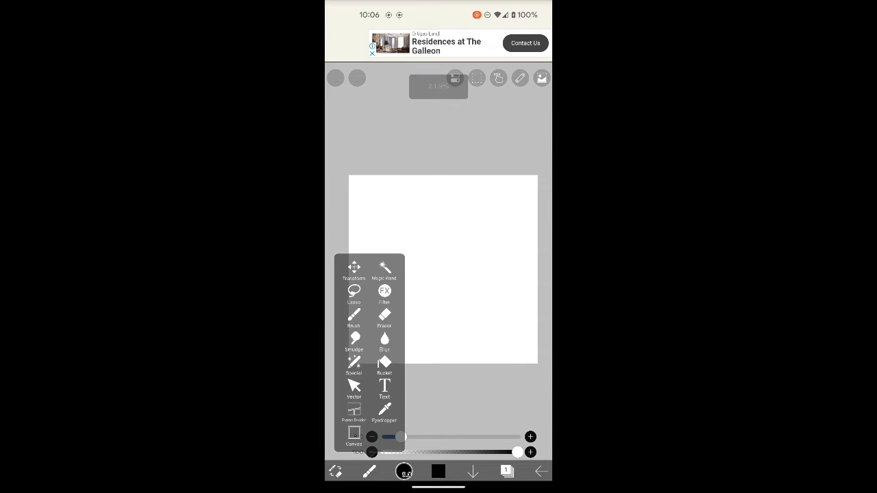
{"action": "left_click", "coordinate": [353, 436]}
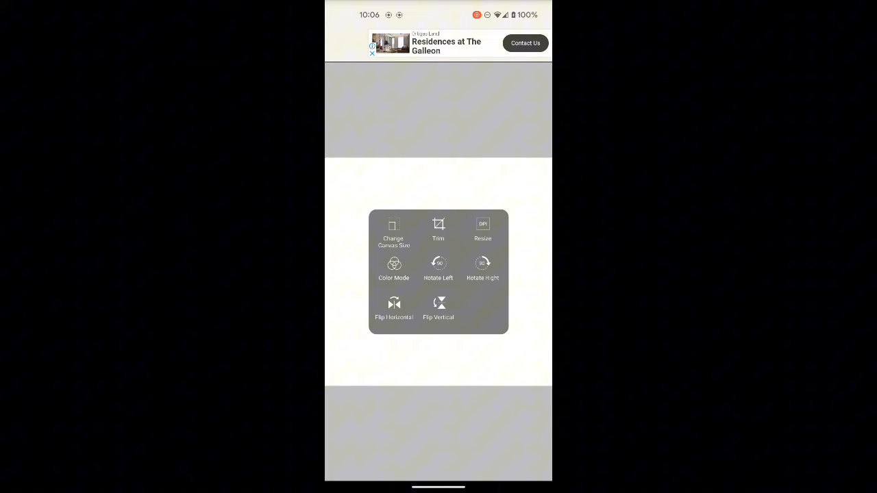
{"action": "left_click", "coordinate": [483, 229]}
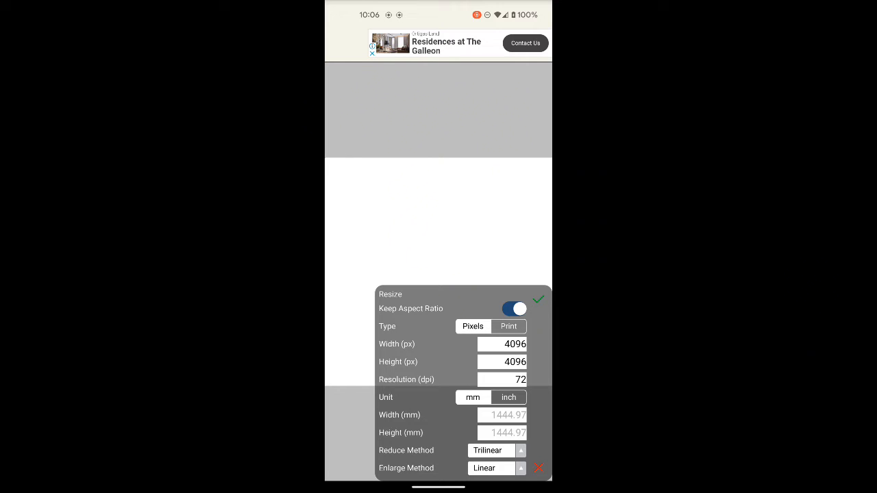
- Rename the drawing layer to Final Livery
{"action": "left_click", "coordinate": [539, 299]}
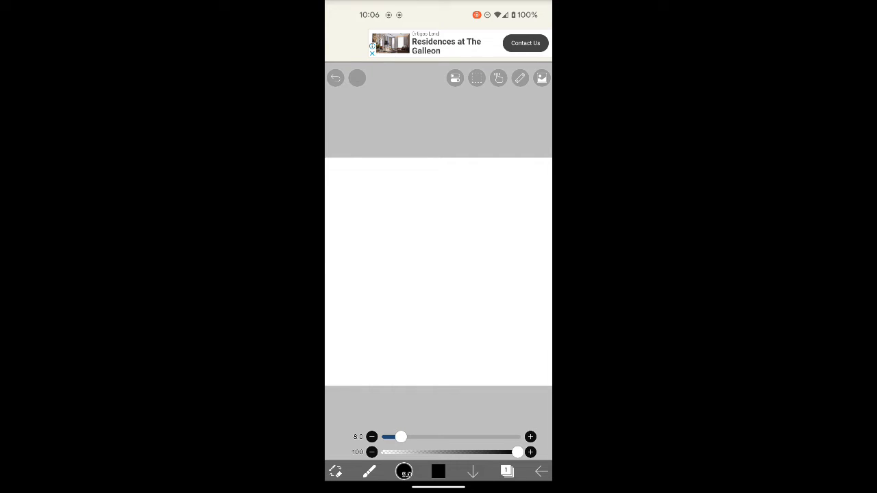
{"action": "left_click", "coordinate": [507, 471]}
{"action": "left_click", "coordinate": [538, 396]}
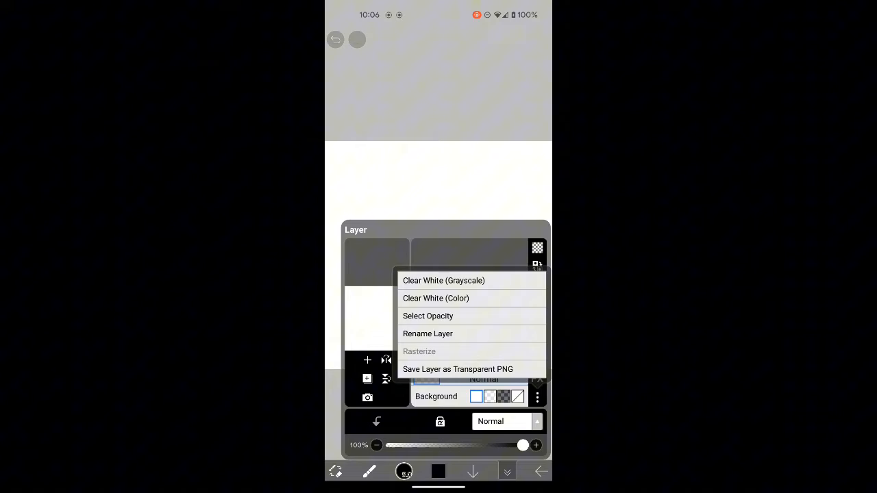
{"action": "left_click", "coordinate": [427, 334]}
{"action": "left_click", "coordinate": [439, 271]}
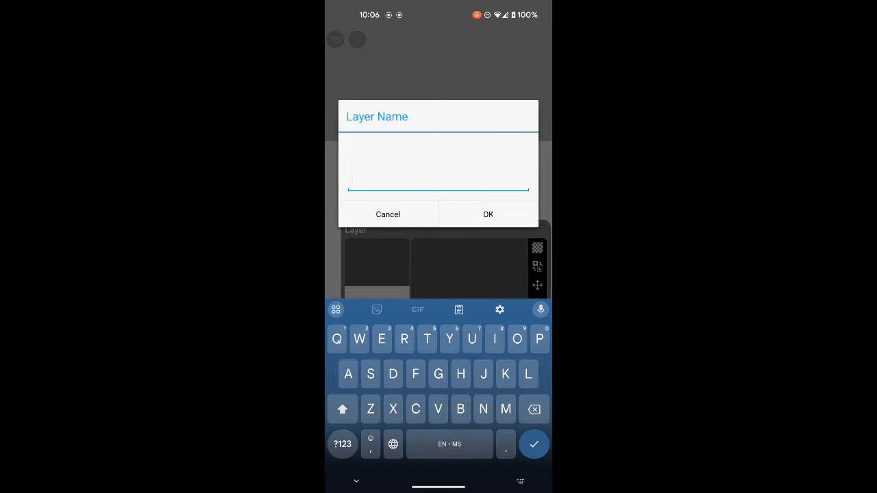
{"action": "type", "text": "Final Livery"}
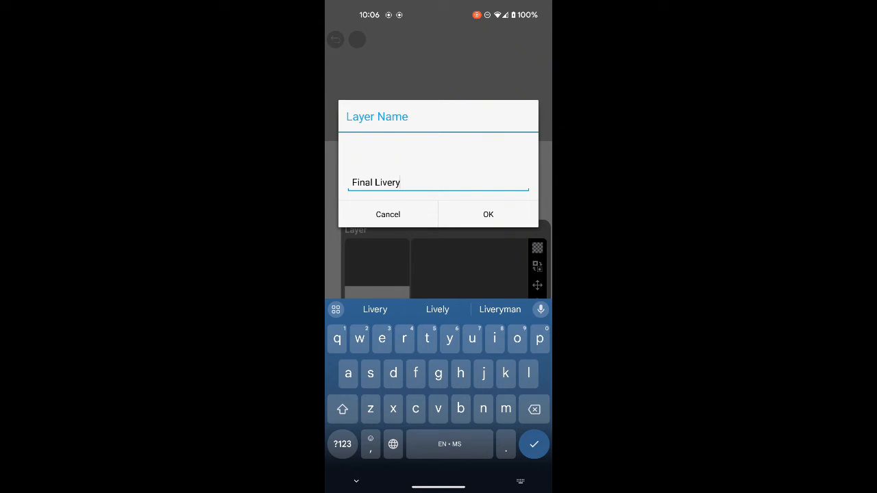
{"action": "left_click", "coordinate": [488, 214]}
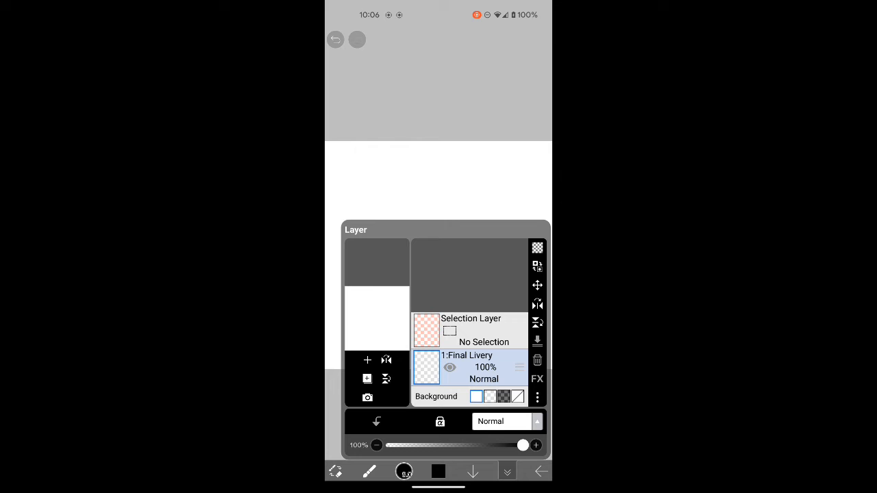
- Add a new layer beneath Final Livery and start importing a picture from the phone
{"action": "left_click", "coordinate": [367, 359]}
{"action": "left_click_drag", "start_coordinate": [520, 330], "coordinate": [519, 368]}
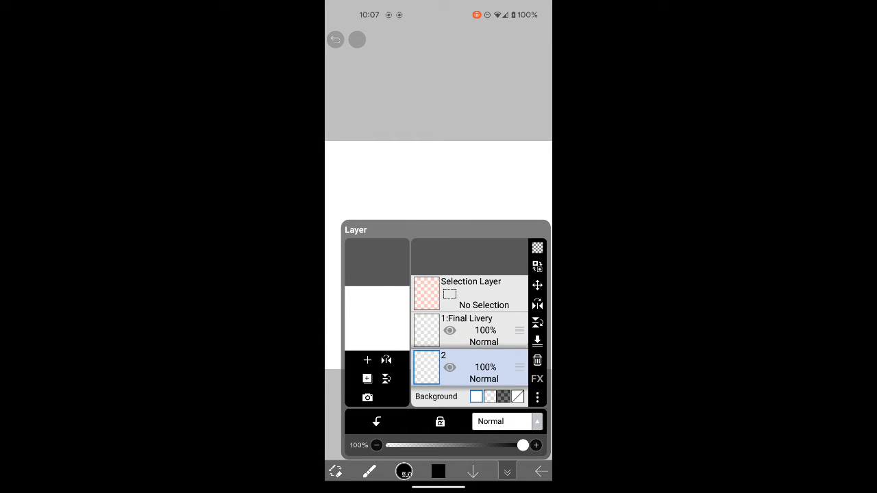
{"action": "left_click", "coordinate": [367, 398]}
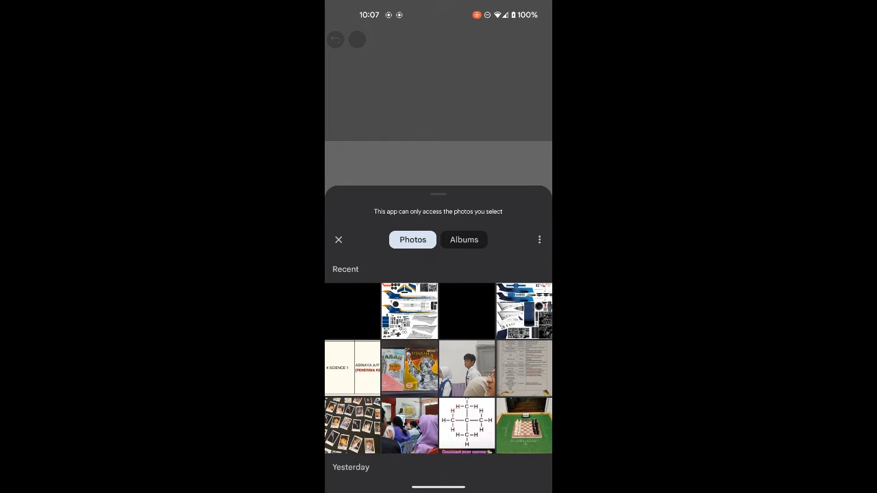
- Import the aircraft texture sheet and move its layer to the bottom of the stack
{"action": "left_click", "coordinate": [339, 239]}
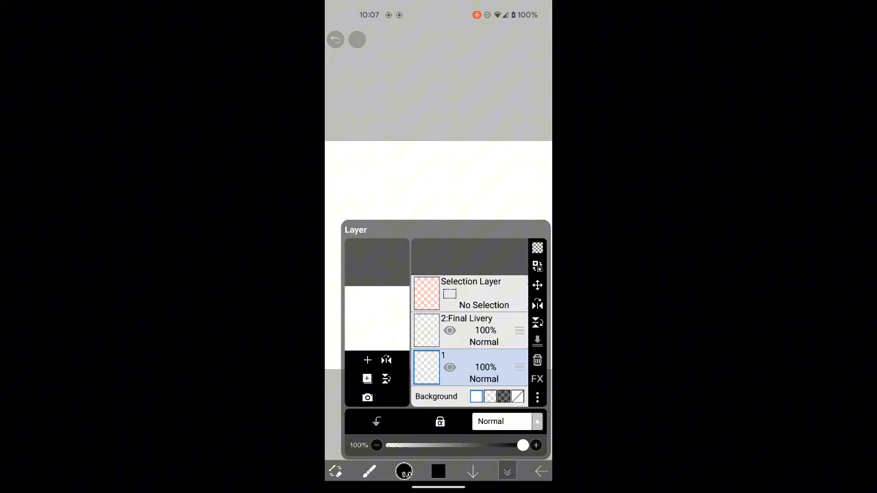
{"action": "left_click", "coordinate": [538, 398]}
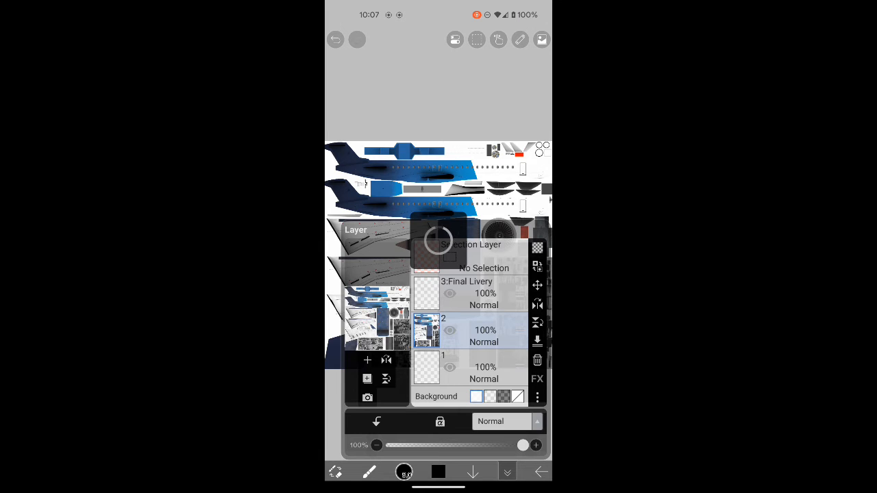
{"action": "left_click", "coordinate": [354, 310]}
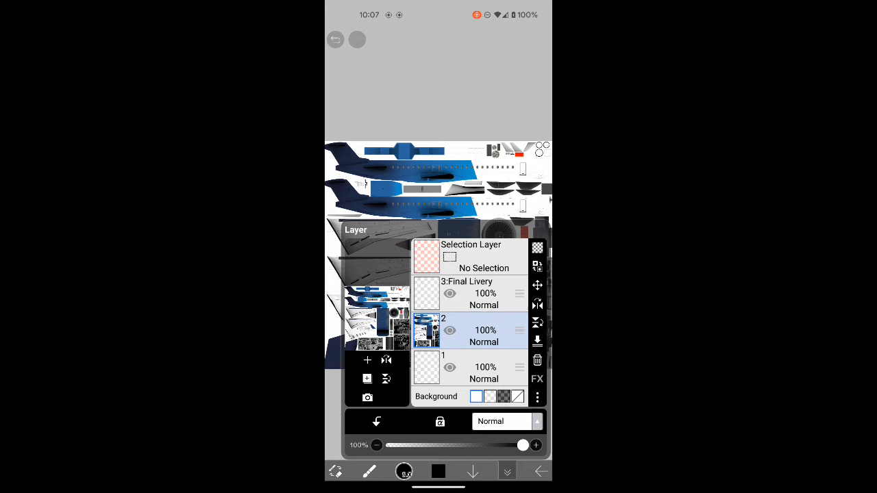
{"action": "left_click", "coordinate": [480, 293]}
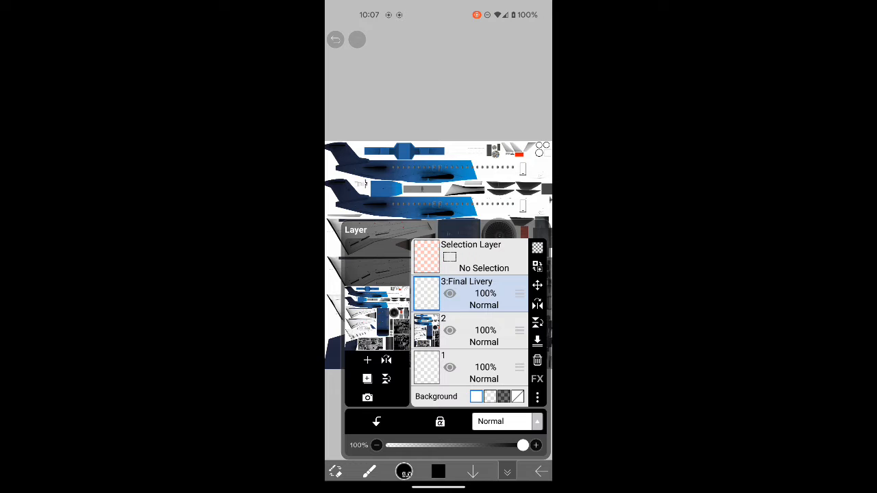
{"action": "left_click_drag", "start_coordinate": [519, 294], "coordinate": [519, 330]}
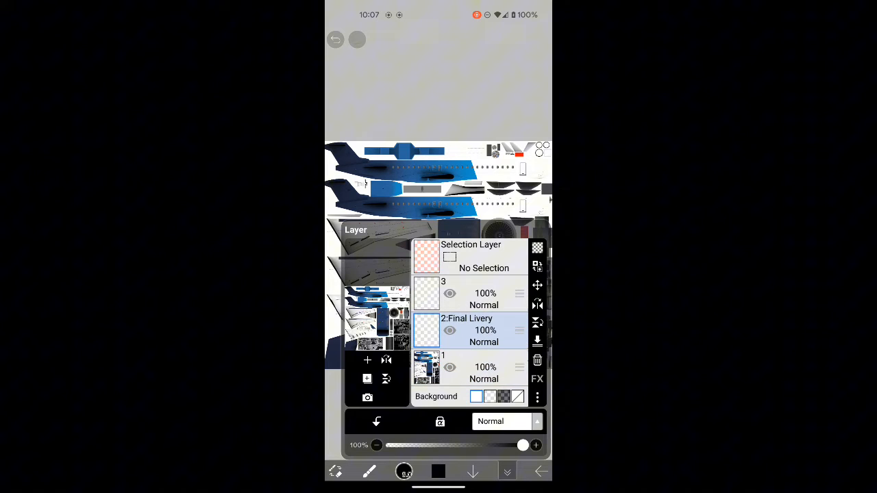
- Rename the bottom texture layer to Reference, leaving the empty top layer selected
{"action": "left_click", "coordinate": [480, 367]}
{"action": "left_click", "coordinate": [538, 397]}
{"action": "left_click", "coordinate": [452, 333]}
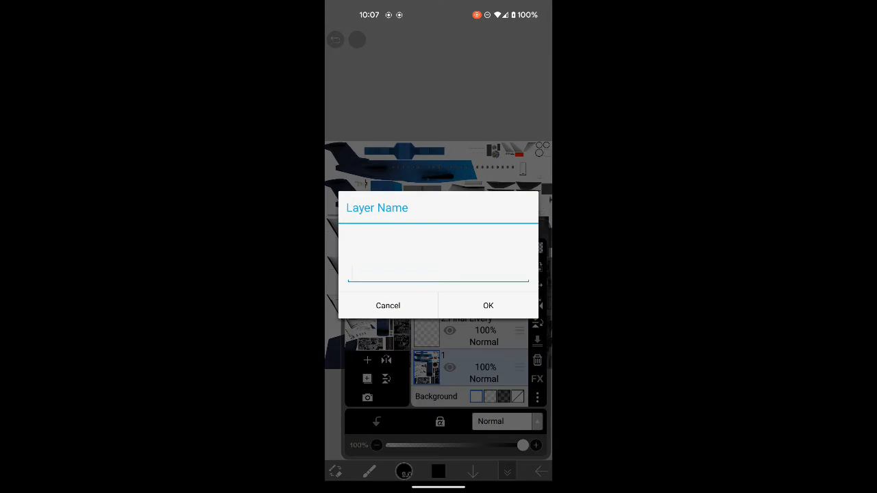
{"action": "type", "text": "Referenc"}
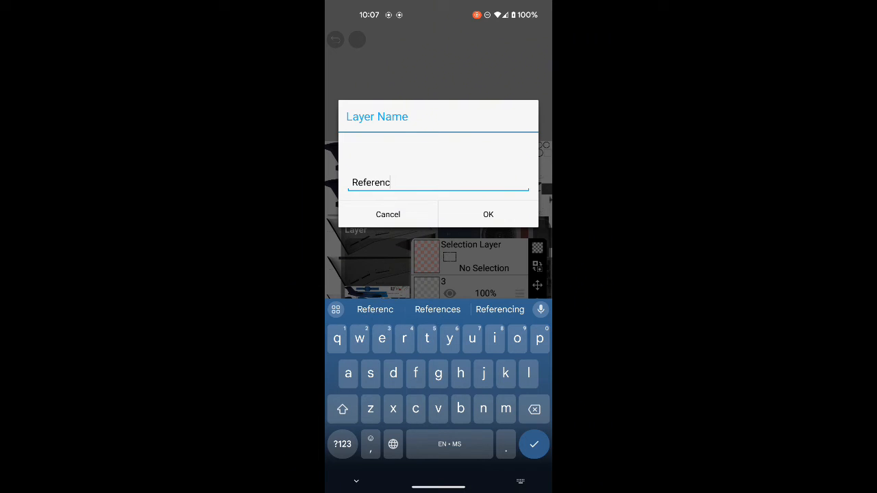
{"action": "type", "text": "e"}
{"action": "left_click", "coordinate": [488, 214]}
{"action": "left_click", "coordinate": [479, 293]}
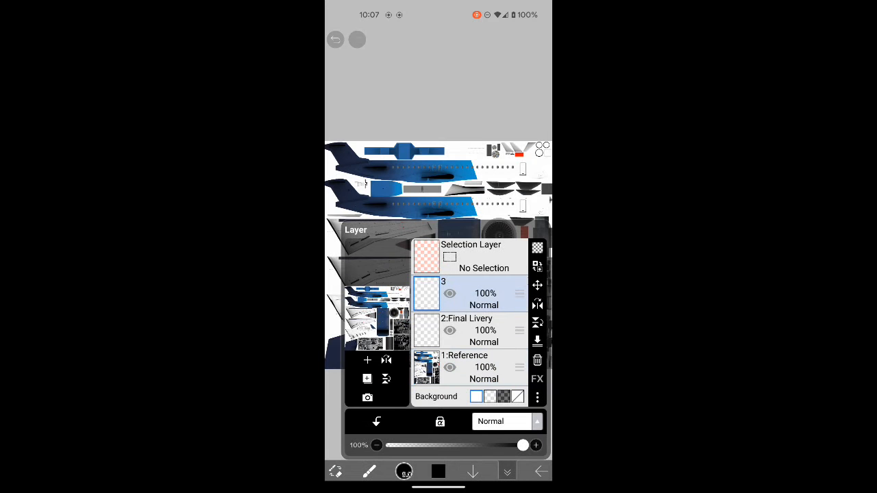
- Fade the Reference layer to 32% opacity and return to the canvas with the top layer active
{"action": "left_click", "coordinate": [537, 397]}
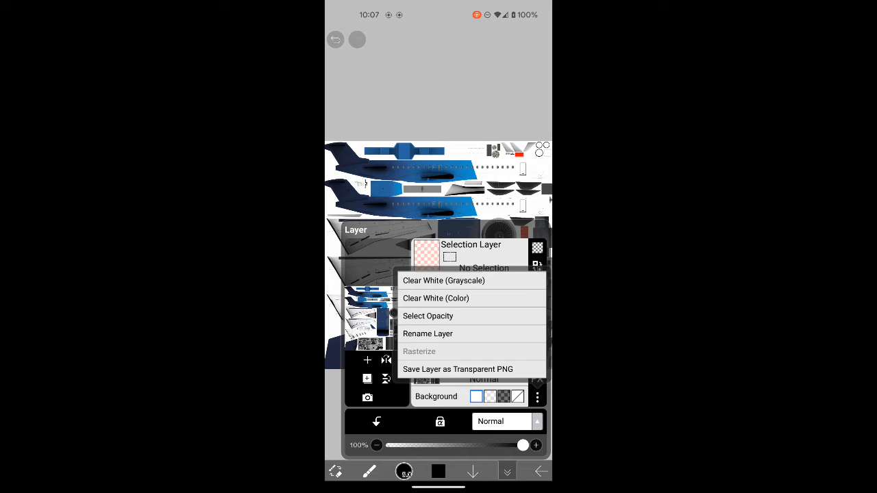
{"action": "key", "text": "Escape"}
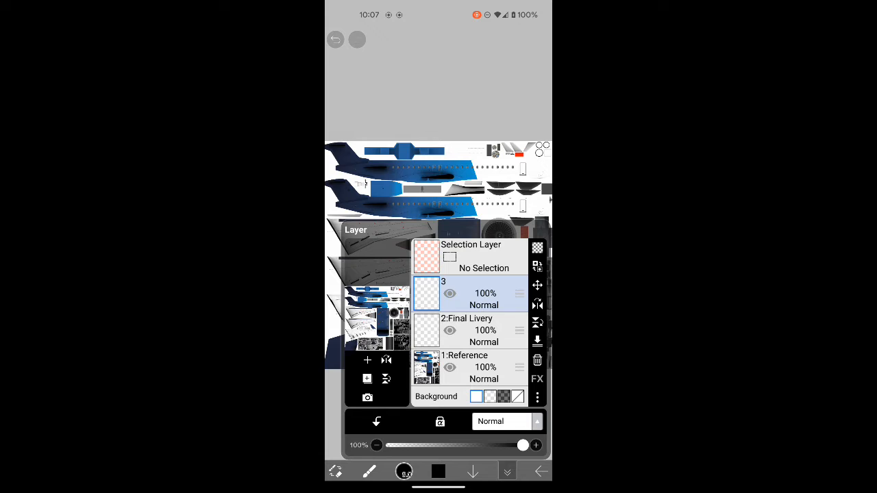
{"action": "left_click", "coordinate": [480, 368]}
{"action": "left_click_drag", "start_coordinate": [523, 445], "coordinate": [431, 445]}
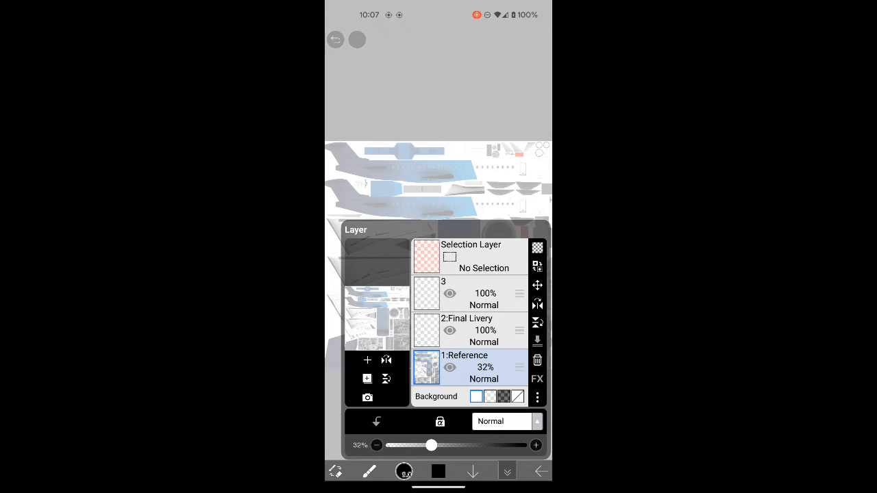
{"action": "left_click", "coordinate": [480, 293]}
{"action": "left_click", "coordinate": [507, 472]}
{"action": "scroll", "coordinate": [442, 254], "scroll_direction": "down", "scroll_amount": 3}
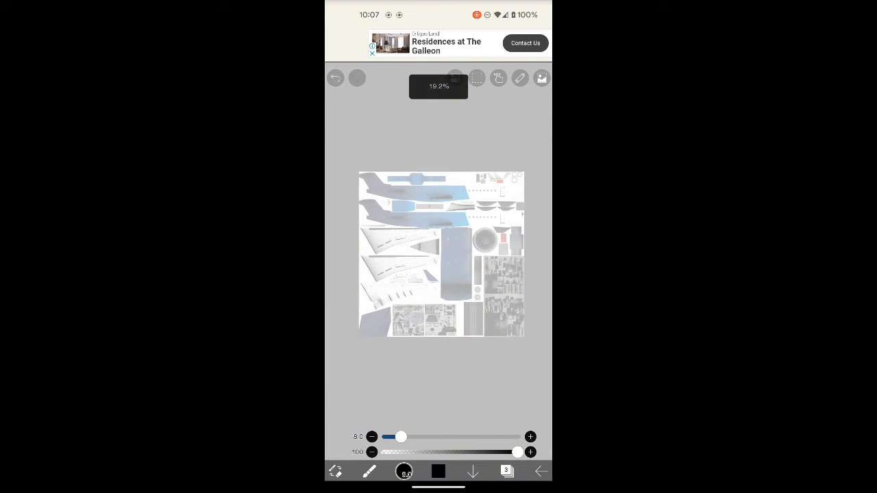
{"action": "scroll", "coordinate": [441, 254], "scroll_direction": "up", "scroll_amount": 2}
{"action": "scroll", "coordinate": [441, 274], "scroll_direction": "up", "scroll_amount": 3}
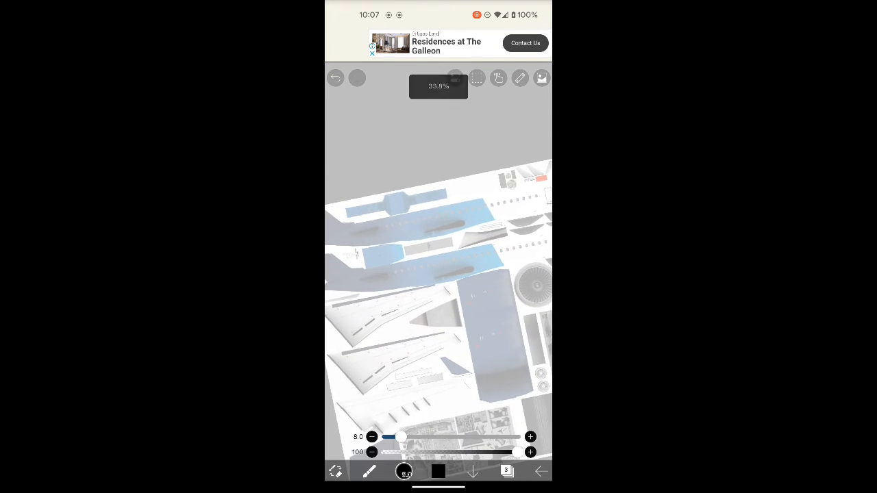
{"action": "scroll", "coordinate": [439, 288], "scroll_direction": "down", "scroll_amount": 3}
{"action": "scroll", "coordinate": [438, 287], "scroll_direction": "down", "scroll_amount": 2}
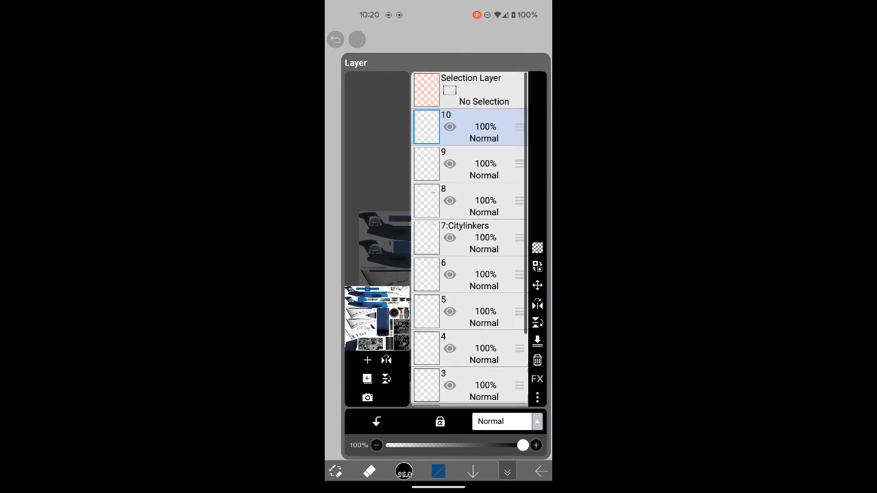
- Hide the Reference layer so only the painted logos and lettering show
{"action": "left_click", "coordinate": [508, 472]}
{"action": "scroll", "coordinate": [442, 308], "scroll_direction": "down", "scroll_amount": 1}
{"action": "scroll", "coordinate": [440, 305], "scroll_direction": "up", "scroll_amount": 1}
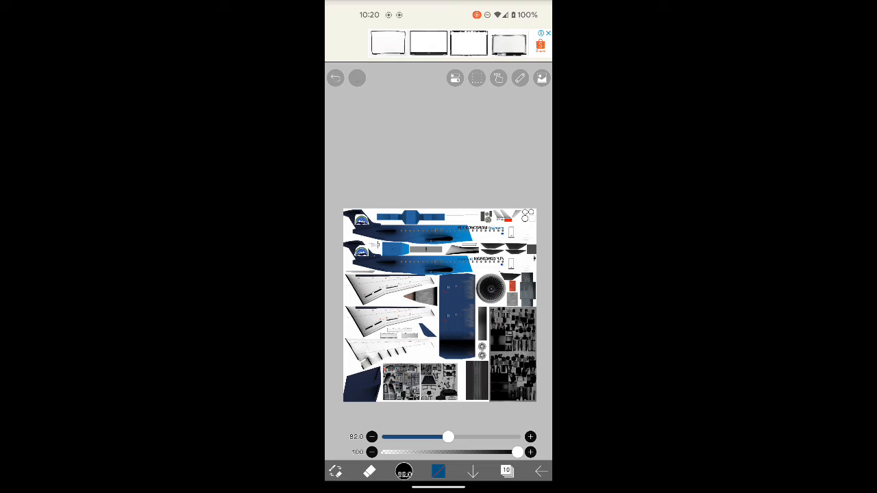
{"action": "left_click", "coordinate": [507, 471]}
{"action": "scroll", "coordinate": [470, 240], "scroll_direction": "down", "scroll_amount": 3}
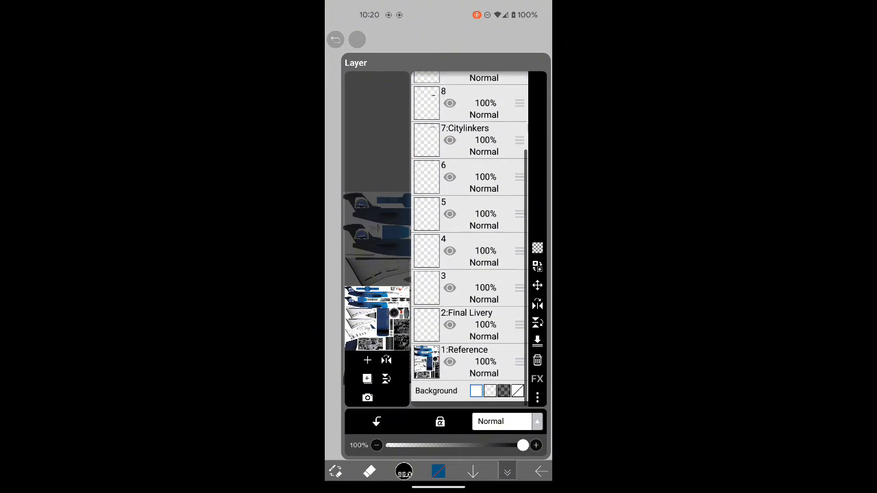
{"action": "left_click", "coordinate": [449, 367]}
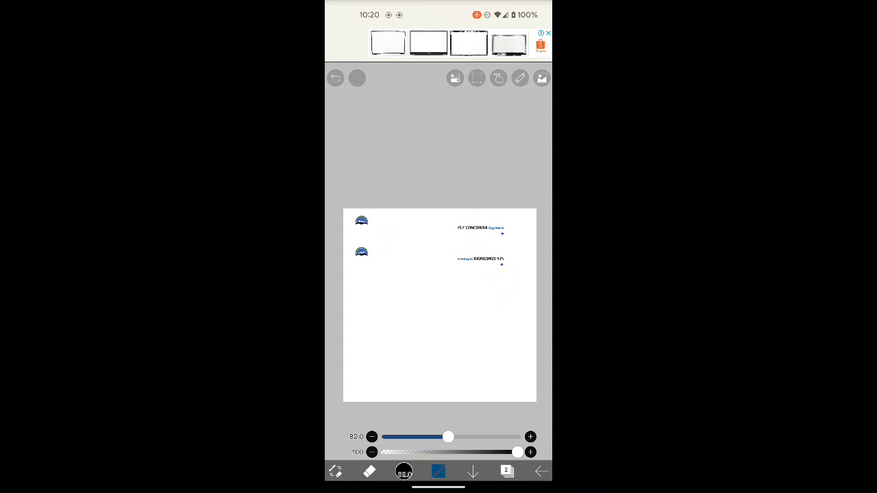
- Save the livery as a PNG with Transparent switched on into Pictures
{"action": "left_click", "coordinate": [541, 472]}
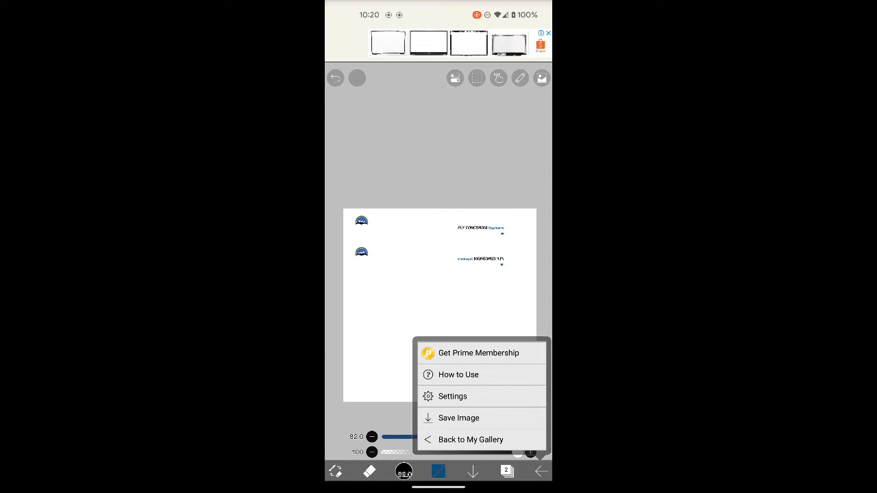
{"action": "left_click", "coordinate": [458, 418]}
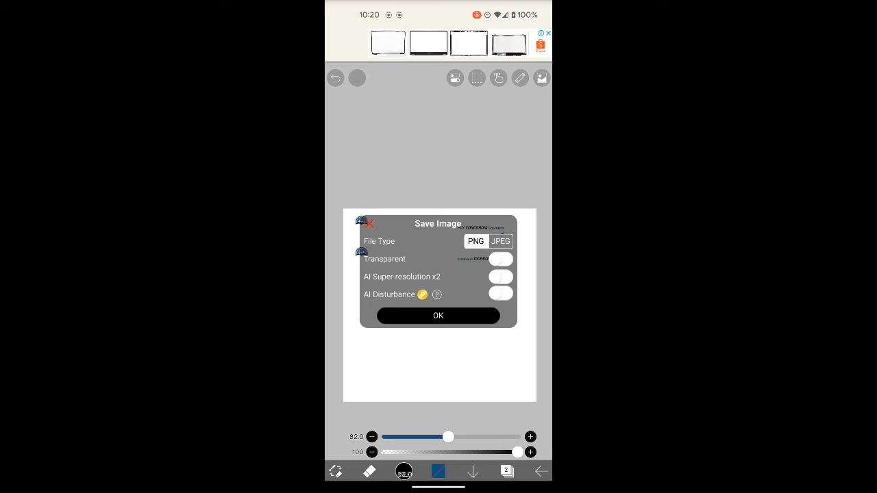
{"action": "left_click", "coordinate": [501, 259]}
{"action": "left_click", "coordinate": [438, 315]}
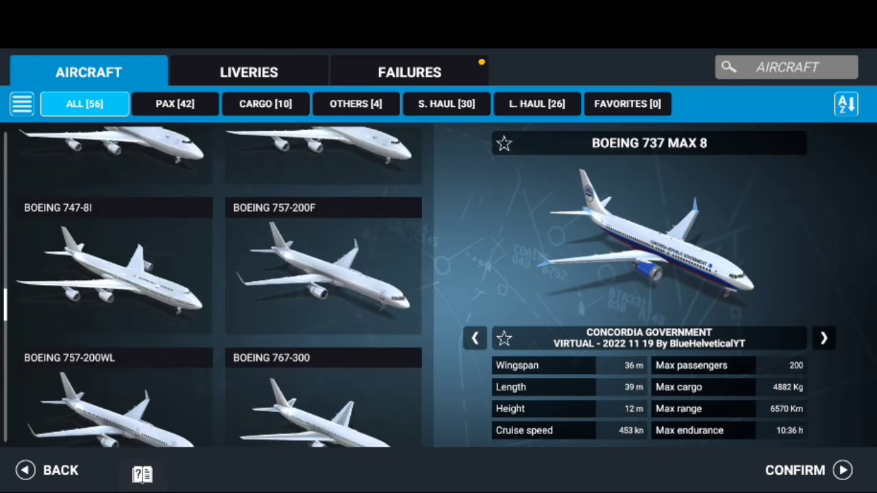
{"action": "scroll", "coordinate": [220, 288], "scroll_direction": "down", "scroll_amount": 5}
{"action": "scroll", "coordinate": [219, 287], "scroll_direction": "down", "scroll_amount": 5}
{"action": "scroll", "coordinate": [219, 287], "scroll_direction": "down", "scroll_amount": 5}
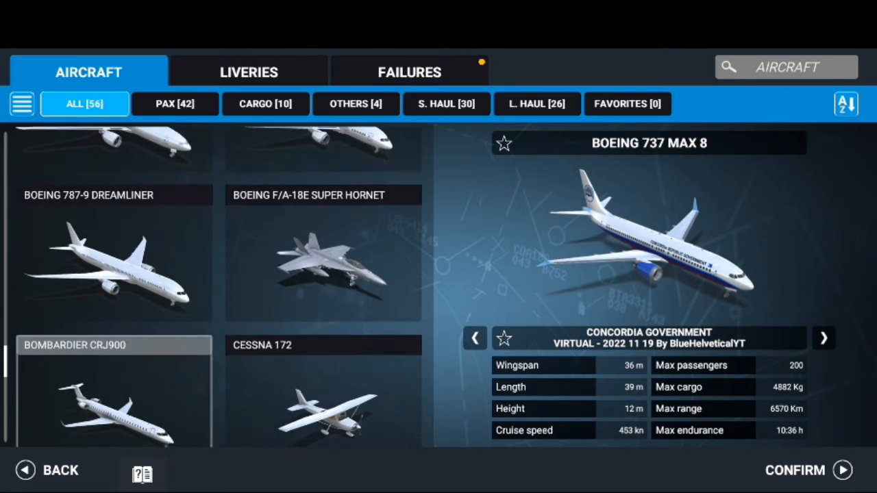
{"action": "scroll", "coordinate": [219, 287], "scroll_direction": "down", "scroll_amount": 1}
{"action": "scroll", "coordinate": [220, 288], "scroll_direction": "down", "scroll_amount": 3}
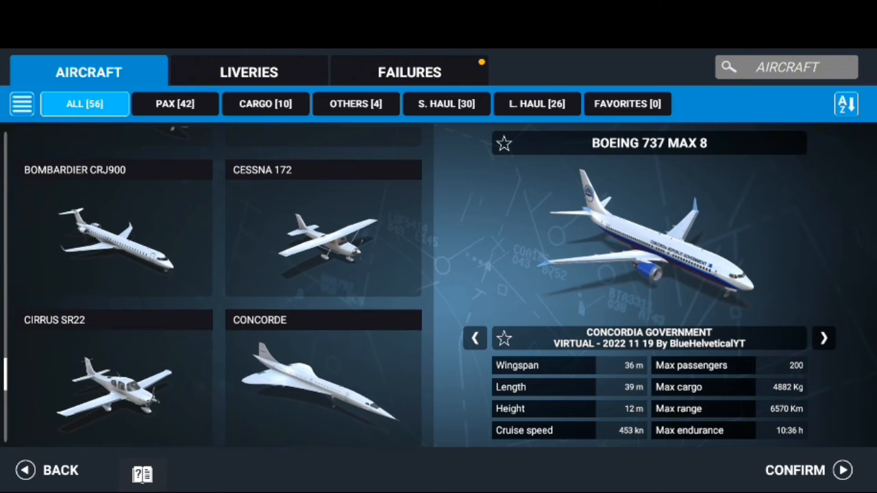
- Select the Bombardier CRJ900 and start Create Livery from its liveries list
{"action": "left_click", "coordinate": [114, 230]}
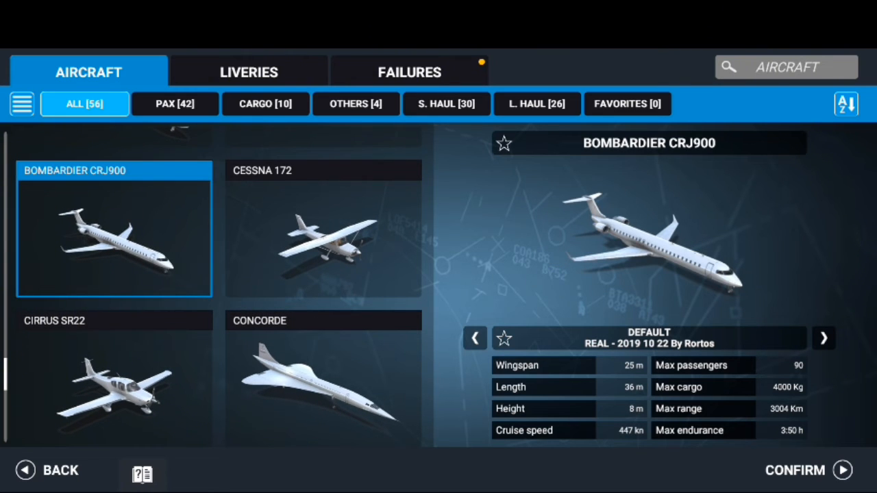
{"action": "left_click", "coordinate": [249, 72]}
{"action": "left_click", "coordinate": [434, 470]}
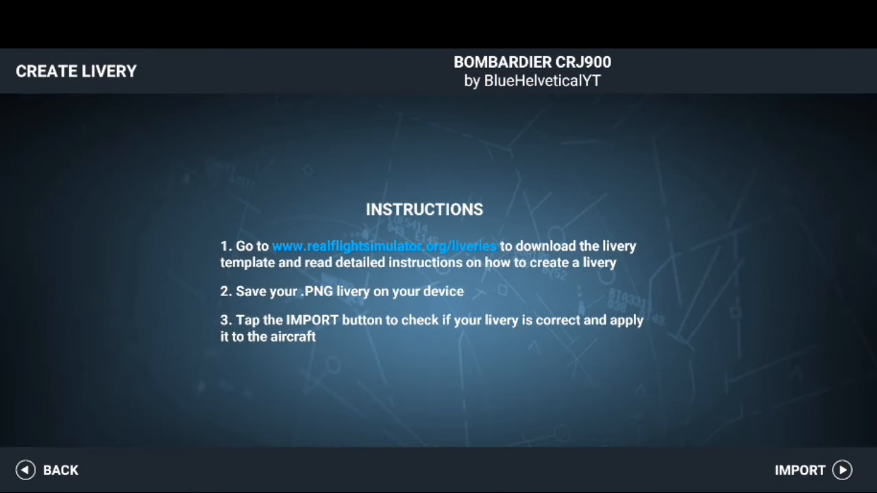
- Import the livery PNG and step through the inspection checklist toward the upload form
{"action": "left_click", "coordinate": [812, 470]}
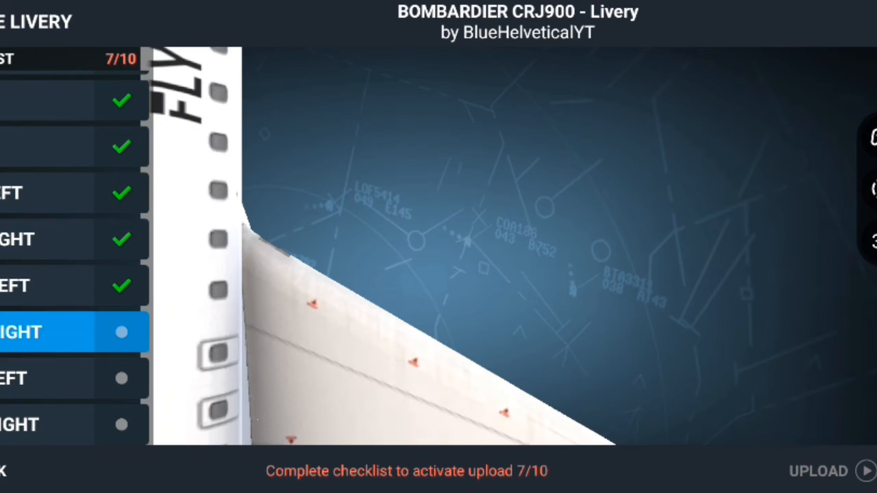
{"action": "left_click", "coordinate": [68, 379]}
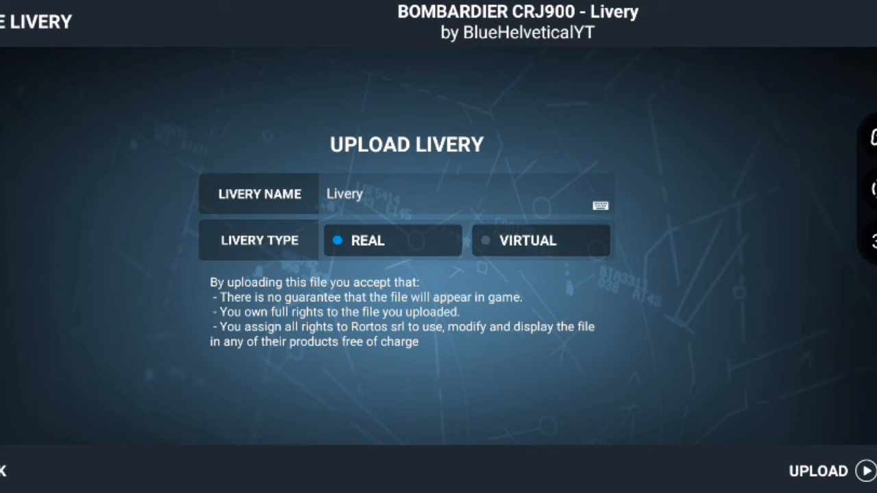
- Upload the livery as Virtual type named 'Fly Concordia Albino'
{"action": "left_click", "coordinate": [527, 241]}
{"action": "left_click", "coordinate": [600, 205]}
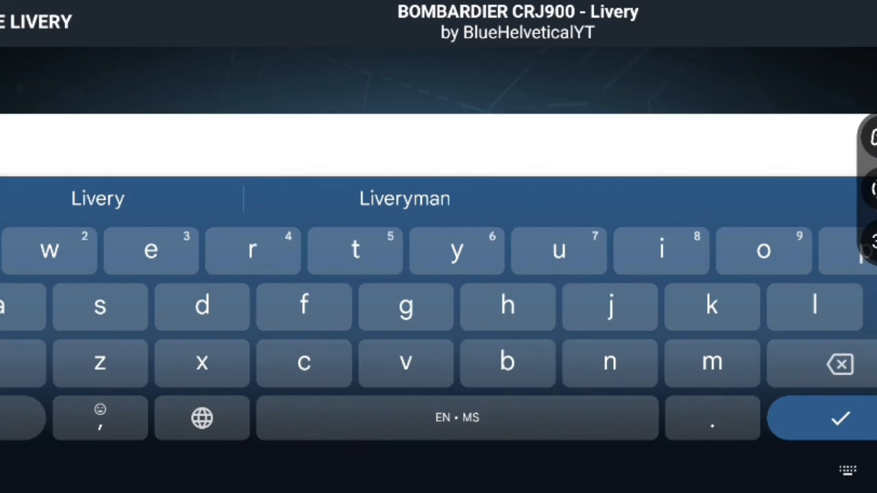
{"action": "key", "text": "BackSpace"}
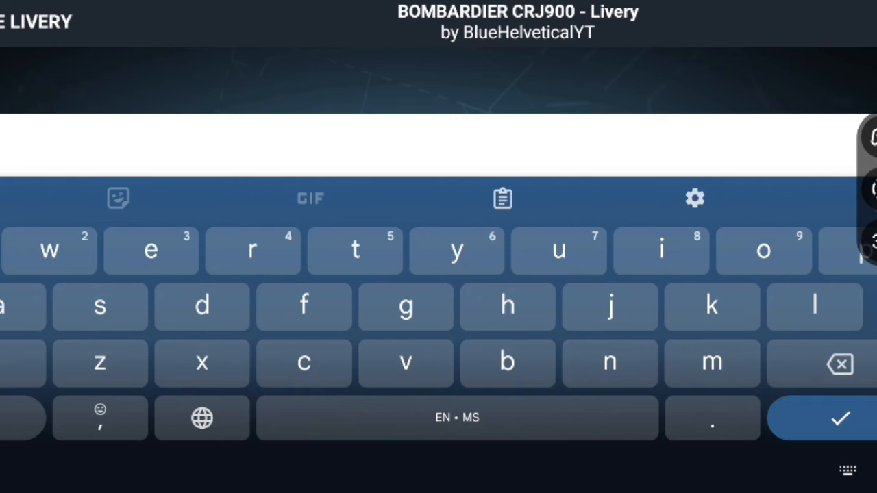
{"action": "type", "text": "Concordia Albino"}
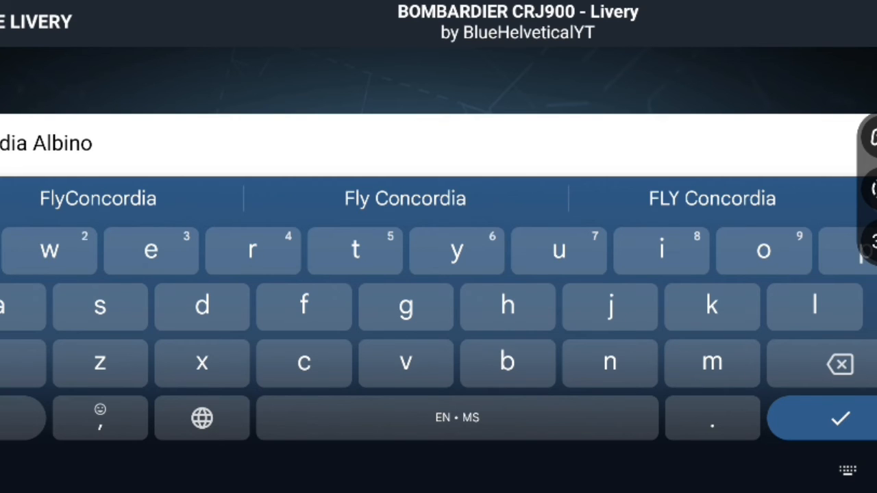
{"action": "key", "text": "Return"}
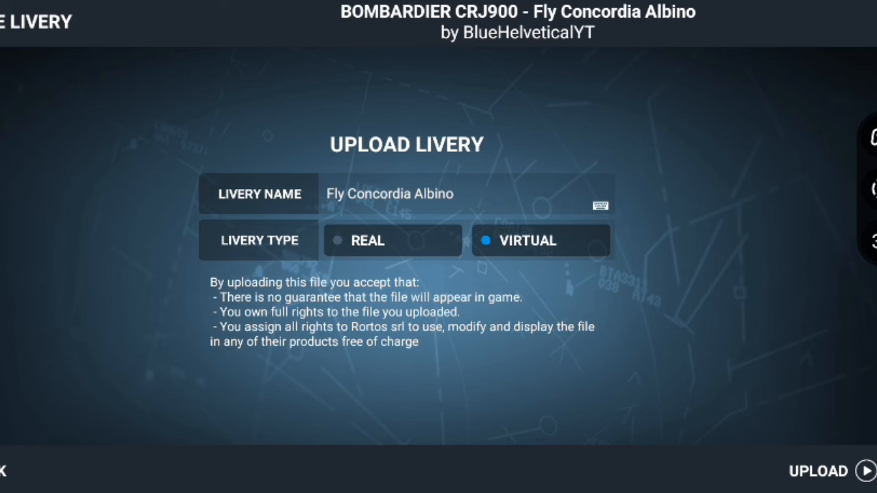
{"action": "left_click", "coordinate": [829, 471]}
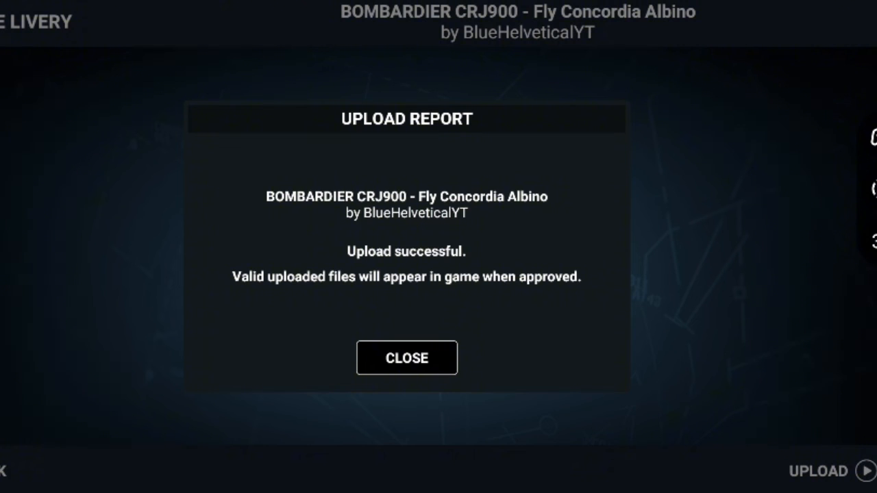
- Close the upload report and return via the main menu to Fly Now aircraft selection
{"action": "left_click", "coordinate": [406, 357]}
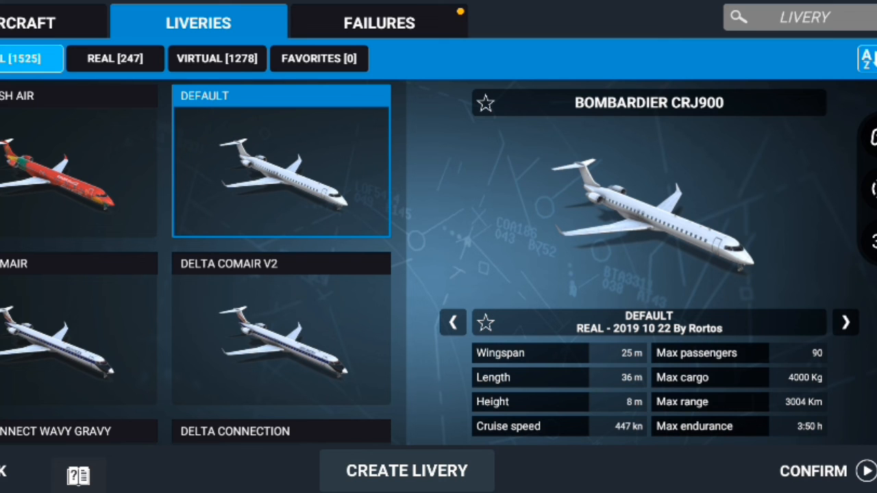
{"action": "key", "text": "Escape"}
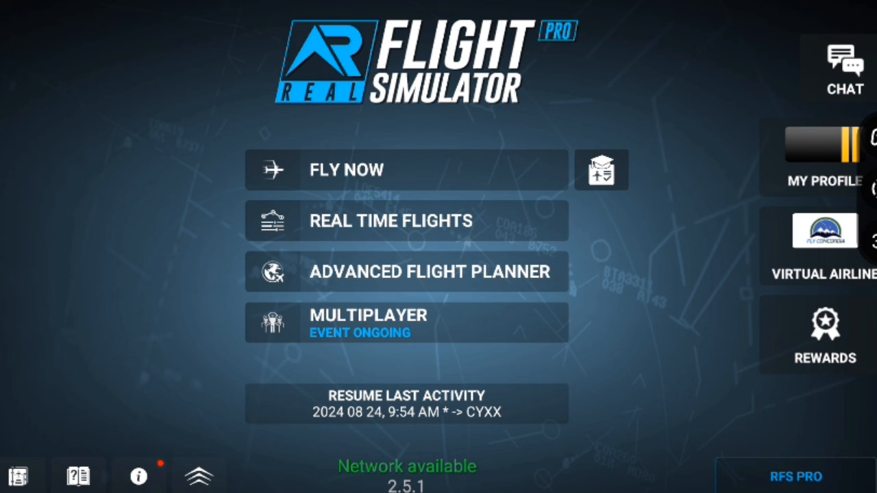
{"action": "left_click", "coordinate": [406, 170]}
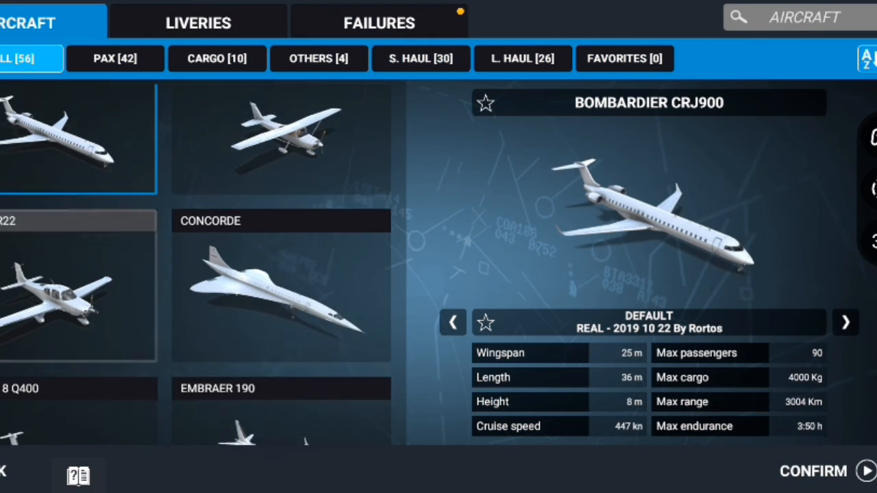
{"action": "scroll", "coordinate": [196, 265], "scroll_direction": "down", "scroll_amount": 3}
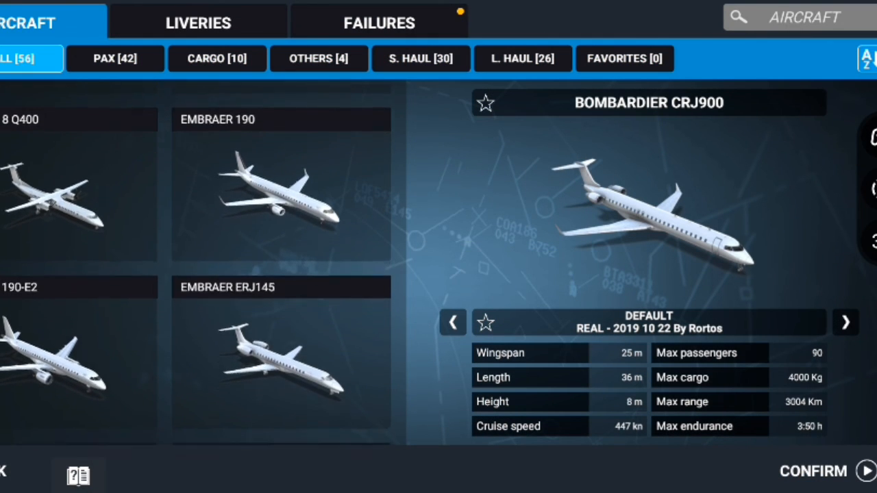
{"action": "scroll", "coordinate": [196, 265], "scroll_direction": "down", "scroll_amount": 5}
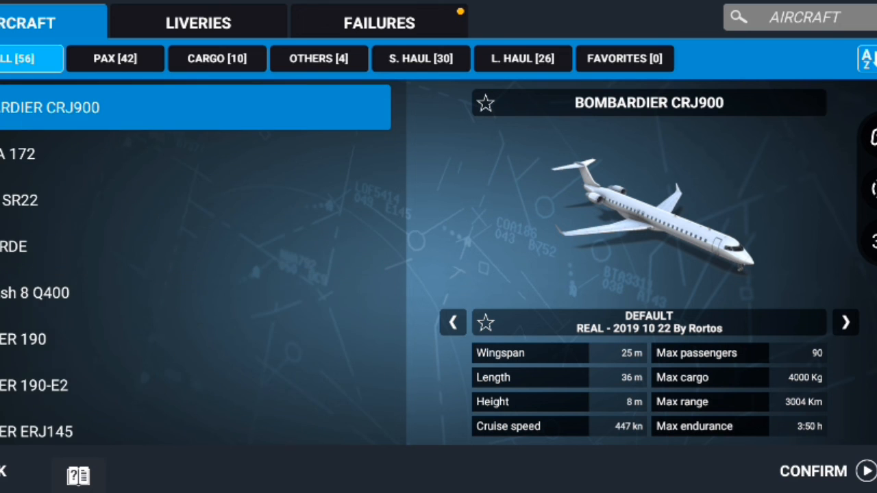
{"action": "scroll", "coordinate": [196, 266], "scroll_direction": "down", "scroll_amount": 2}
{"action": "scroll", "coordinate": [196, 265], "scroll_direction": "down", "scroll_amount": 3}
{"action": "scroll", "coordinate": [196, 265], "scroll_direction": "up", "scroll_amount": 5}
{"action": "scroll", "coordinate": [196, 265], "scroll_direction": "up", "scroll_amount": 5}
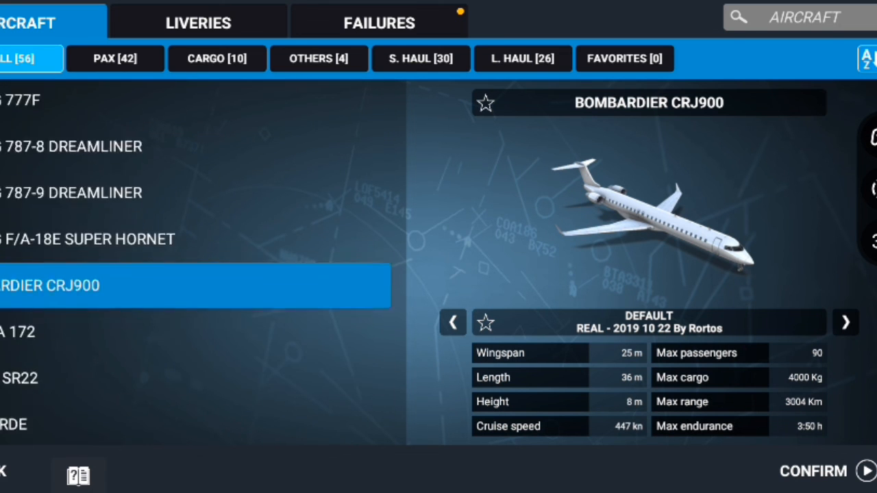
{"action": "scroll", "coordinate": [196, 265], "scroll_direction": "up", "scroll_amount": 3}
{"action": "scroll", "coordinate": [196, 265], "scroll_direction": "up", "scroll_amount": 3}
{"action": "scroll", "coordinate": [196, 342], "scroll_direction": "up", "scroll_amount": 4}
{"action": "scroll", "coordinate": [196, 342], "scroll_direction": "up", "scroll_amount": 3}
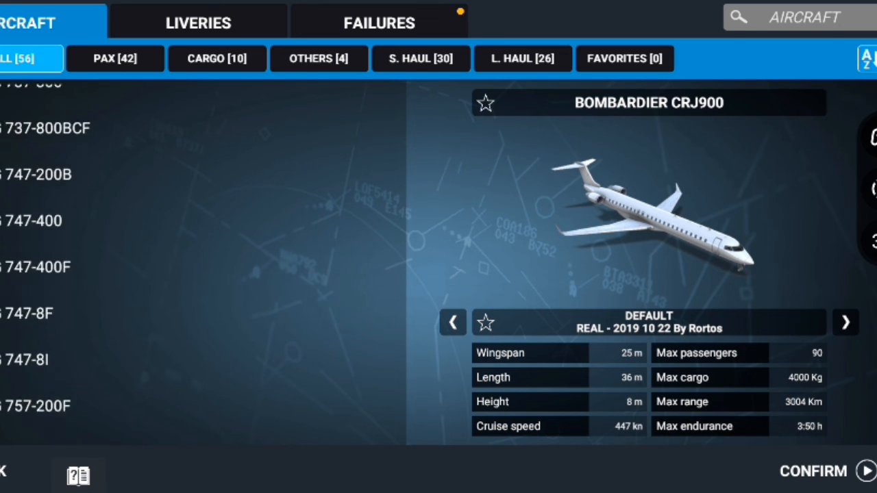
{"action": "scroll", "coordinate": [196, 342], "scroll_direction": "up", "scroll_amount": 3}
{"action": "scroll", "coordinate": [196, 342], "scroll_direction": "up", "scroll_amount": 4}
- Check the Boeing 737-800's favourite liveries, then go back to the aircraft list
{"action": "left_click", "coordinate": [196, 414]}
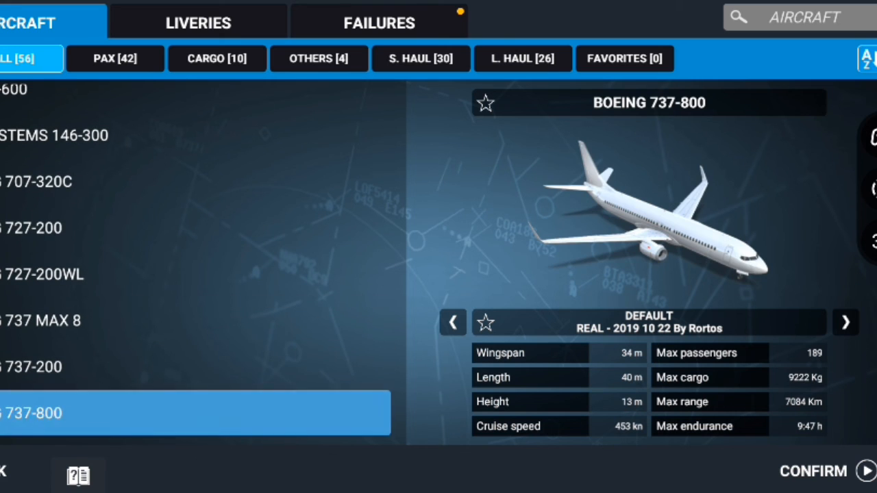
{"action": "left_click", "coordinate": [198, 23]}
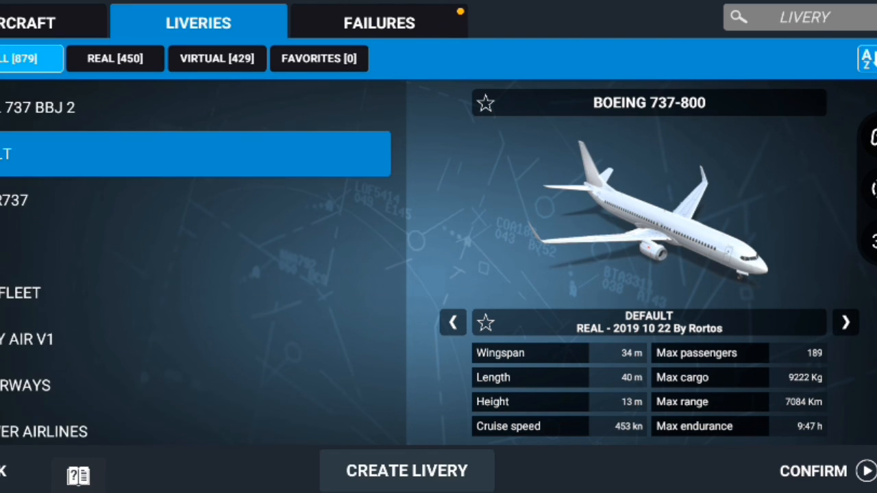
{"action": "left_click", "coordinate": [319, 58]}
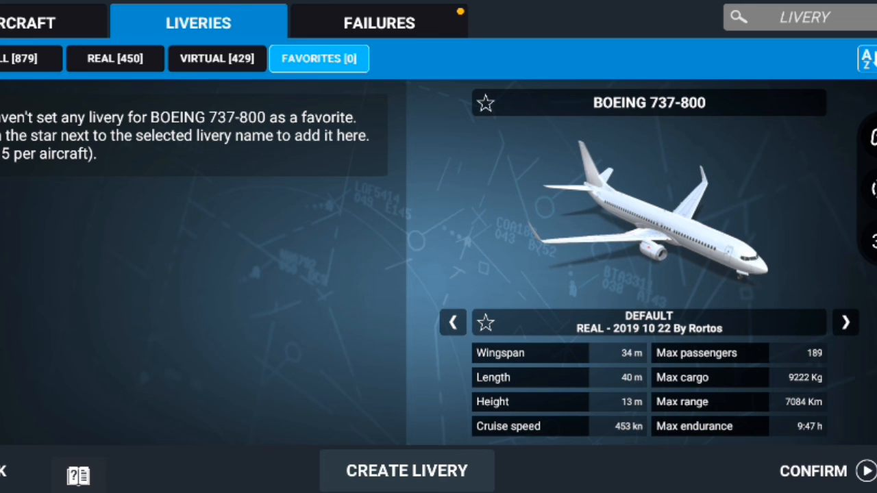
{"action": "left_click", "coordinate": [53, 22]}
{"action": "scroll", "coordinate": [196, 274], "scroll_direction": "up", "scroll_amount": 2}
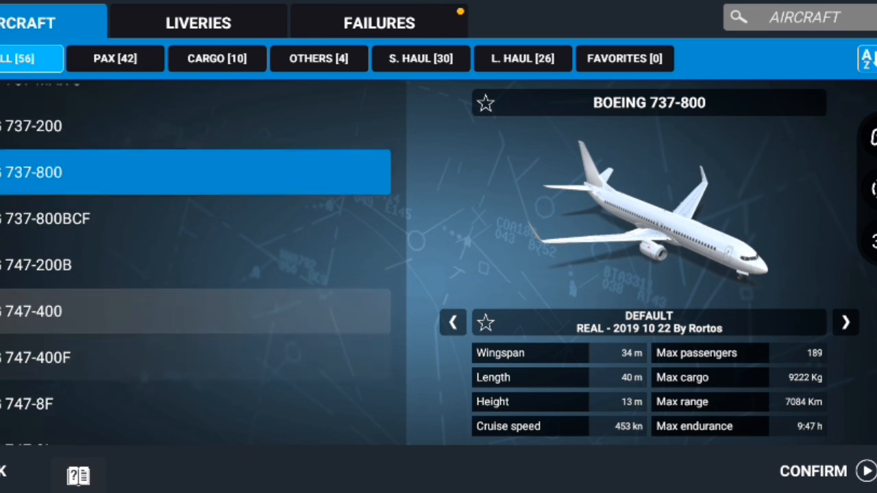
- Select the Boeing 737 MAX 8 with its favourite Concordia Government livery
{"action": "left_click", "coordinate": [137, 101]}
{"action": "left_click", "coordinate": [198, 22]}
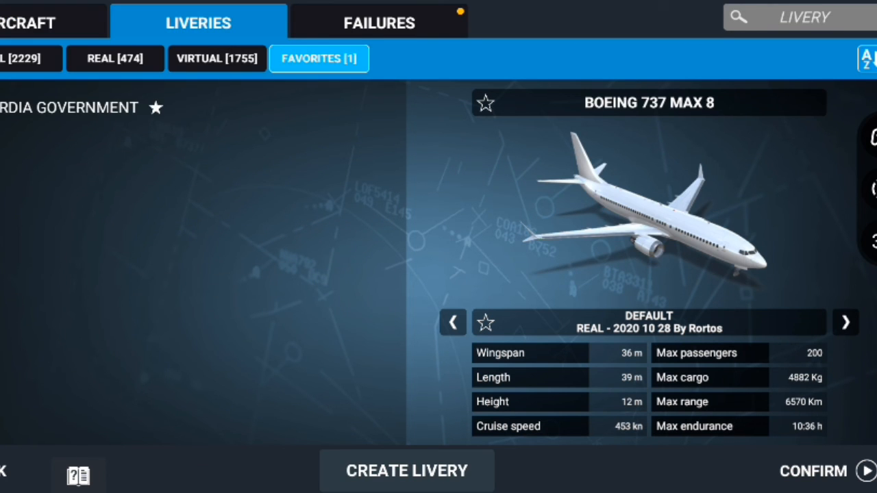
{"action": "left_click", "coordinate": [68, 108]}
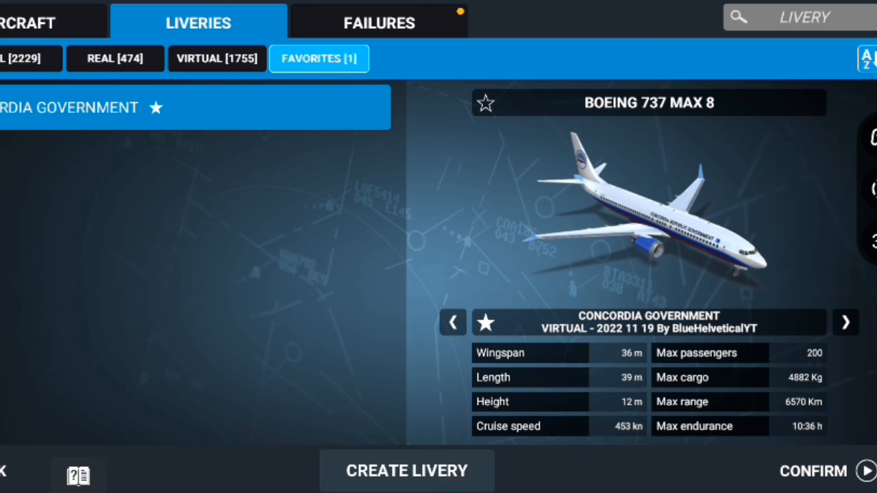